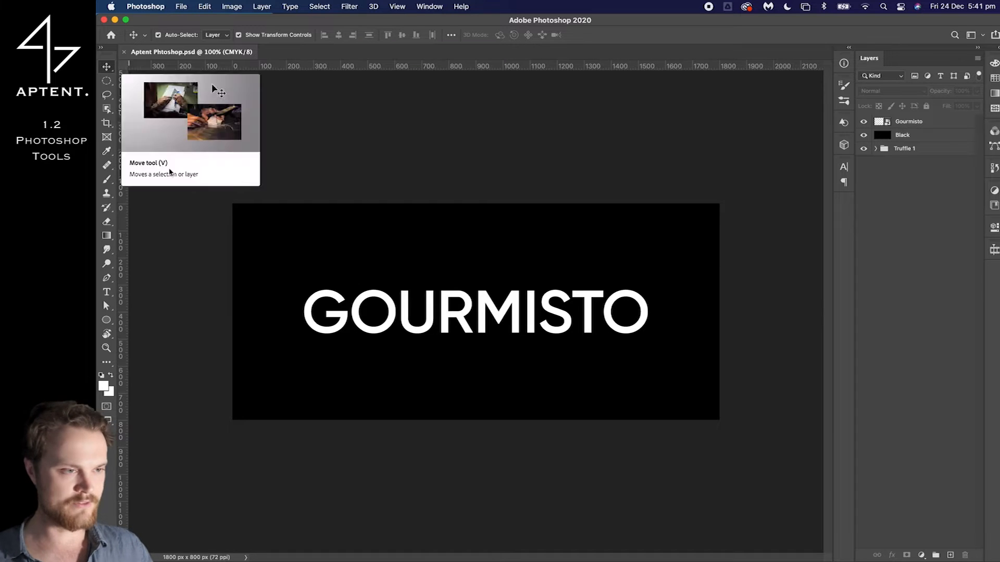
Select the GOURMISTO wordmark, check the Smart Guides setting, and move the wordmark around the canvas, returning it to the centre
mouse_move(373, 336)
left_mouse_down()
mouse_move(356, 302)
mouse_move(379, 348)
mouse_move(365, 322)
mouse_move(371, 337)
left_mouse_up()
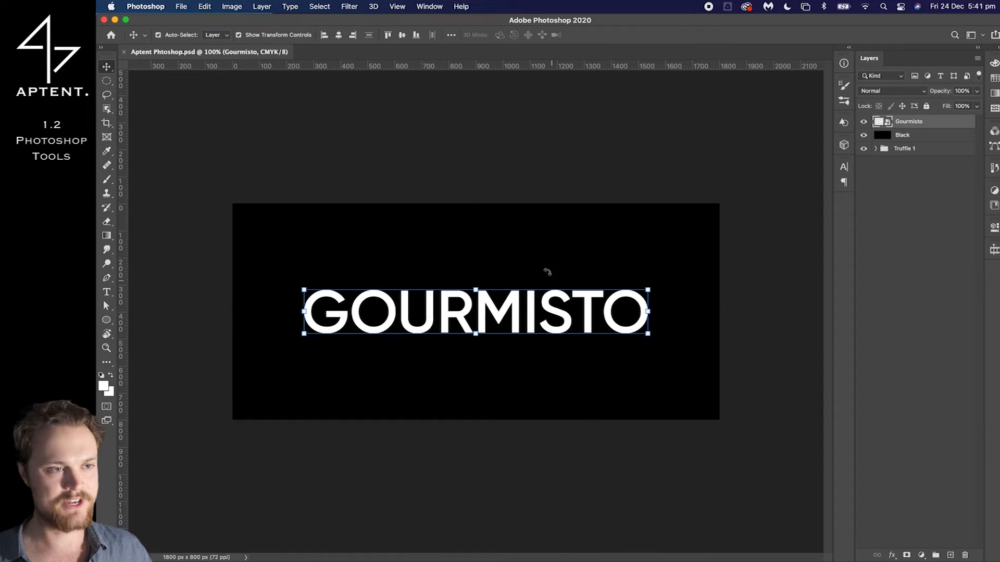
left_click(408, 6)
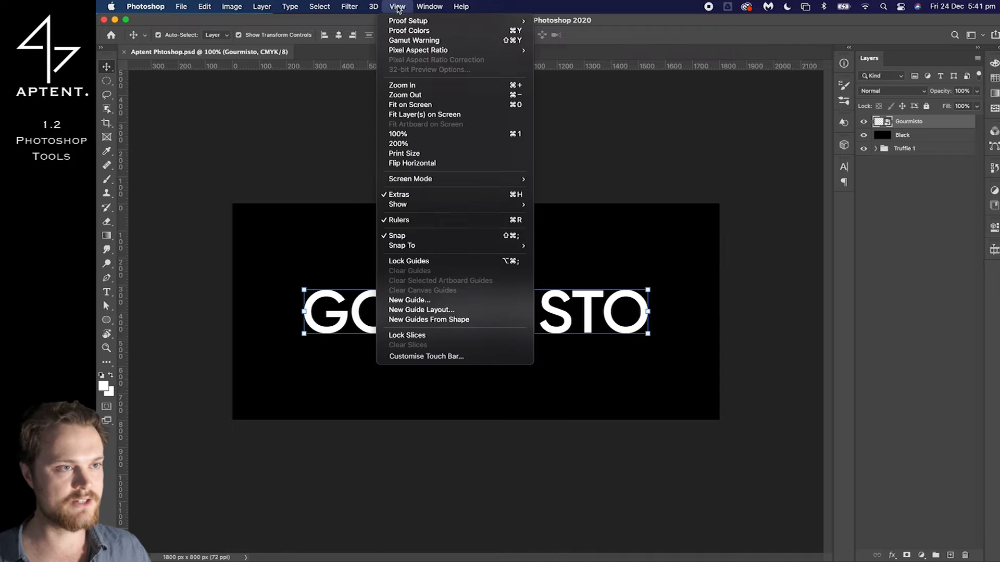
mouse_move(409, 208)
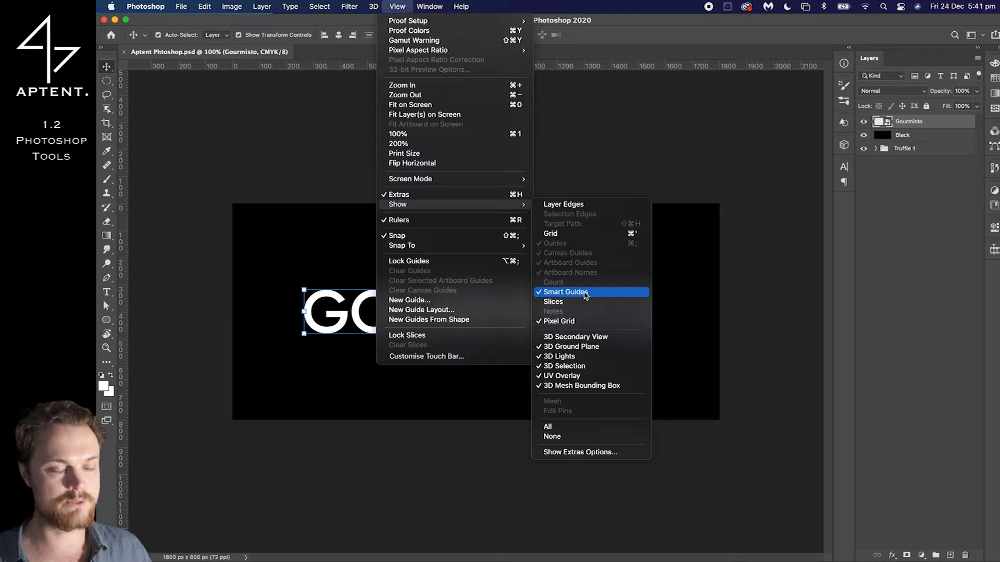
left_click(694, 258)
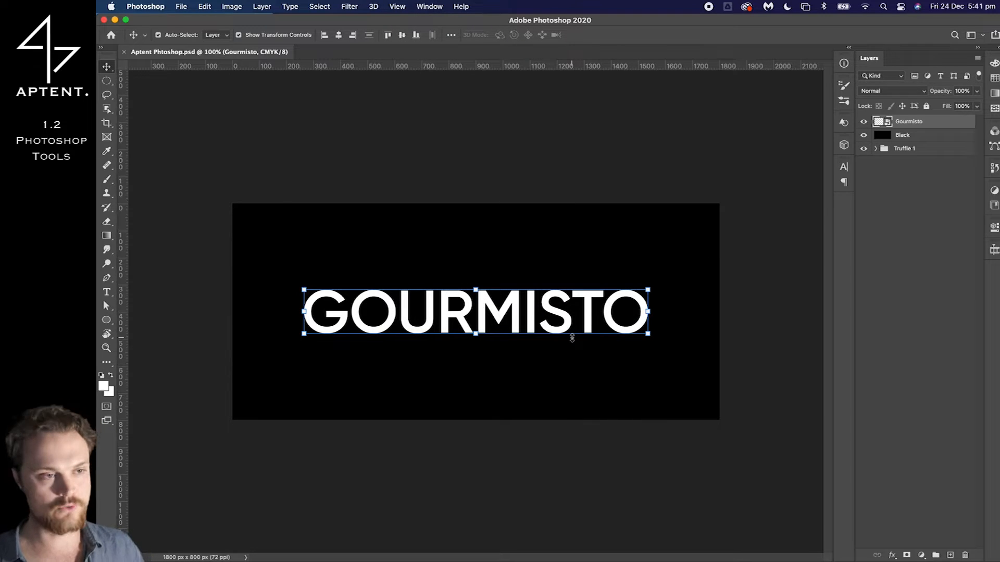
left_click_drag(515, 317, 756, 315)
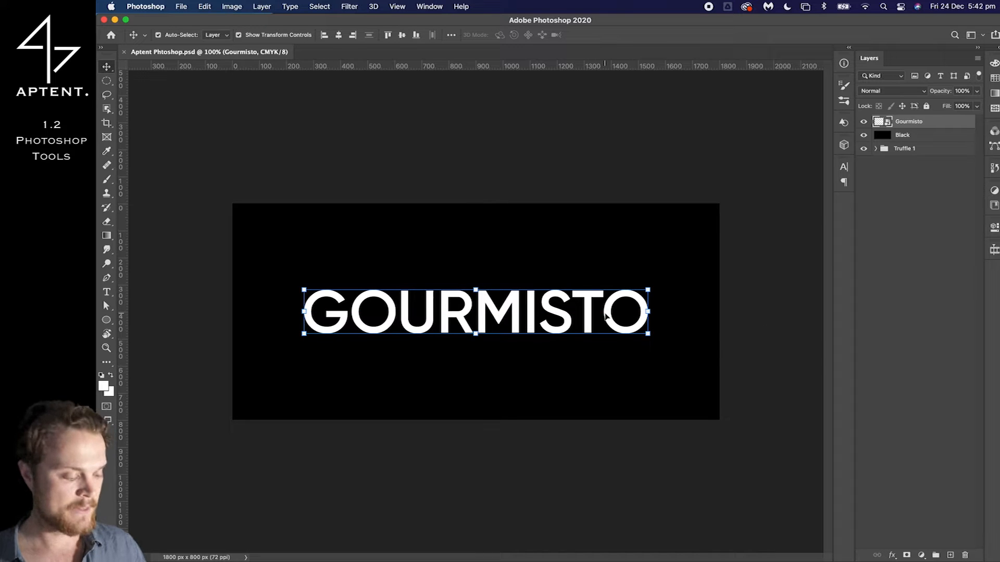
Try scaling the GOURMISTO wordmark down from its upper-right corner, undo the scaling, and close the transform
left_click(652, 286)
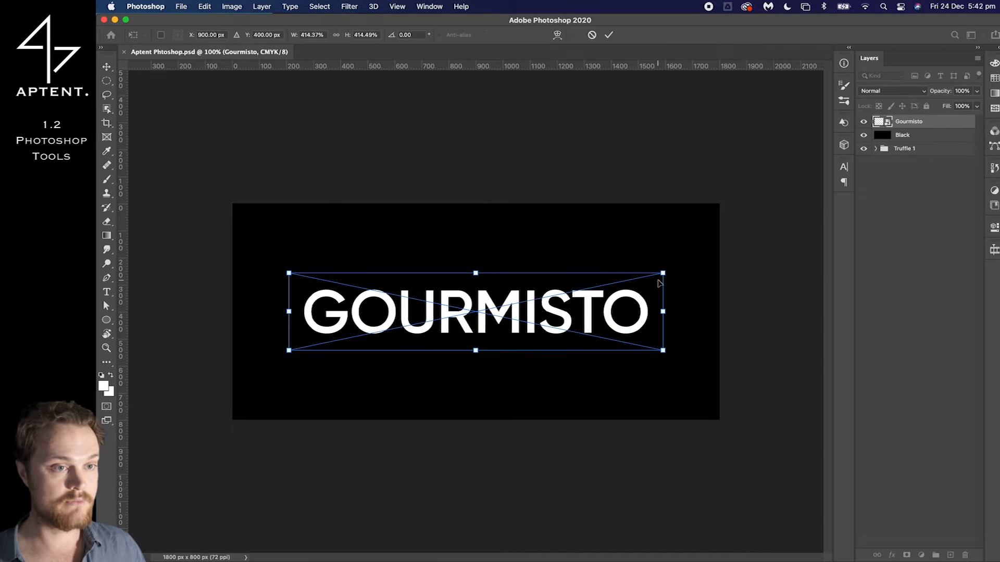
mouse_move(664, 274)
left_mouse_down()
mouse_move(749, 261)
mouse_move(629, 280)
mouse_move(714, 263)
mouse_move(536, 268)
mouse_move(661, 355)
mouse_move(735, 289)
mouse_move(638, 208)
mouse_move(598, 330)
mouse_move(645, 318)
mouse_move(662, 273)
left_mouse_up()
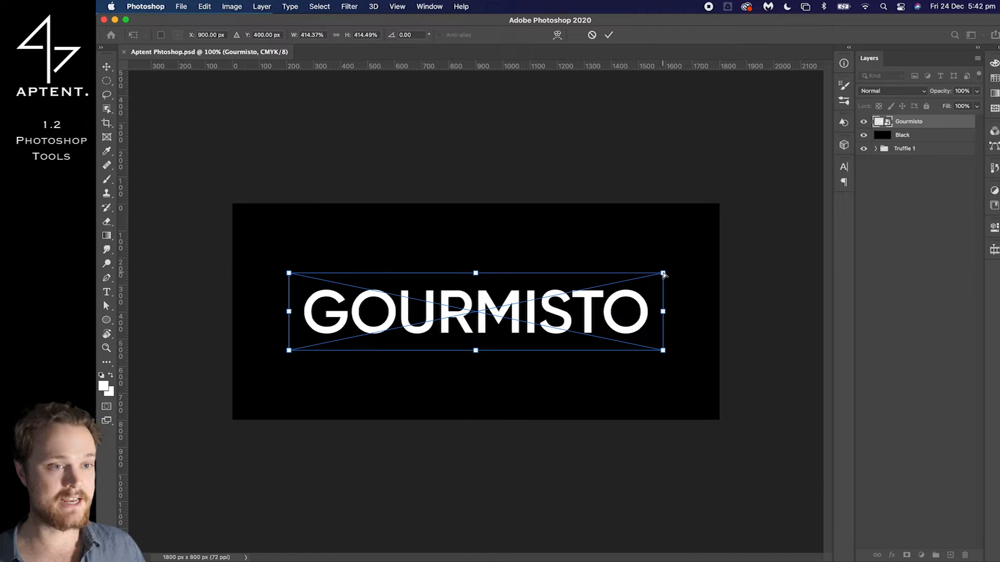
left_click_drag(663, 274, 630, 292)
key("super+z")
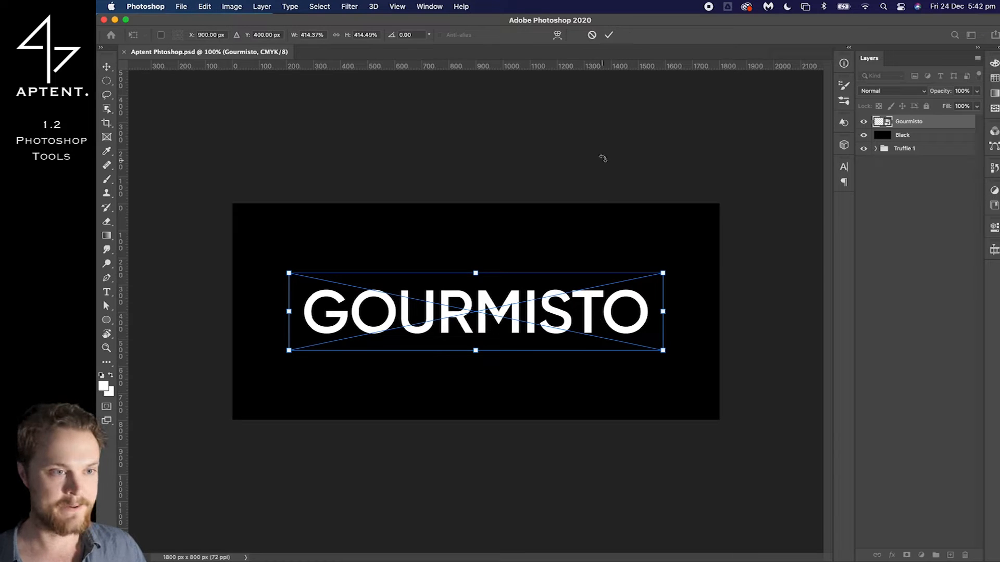
key("Return")
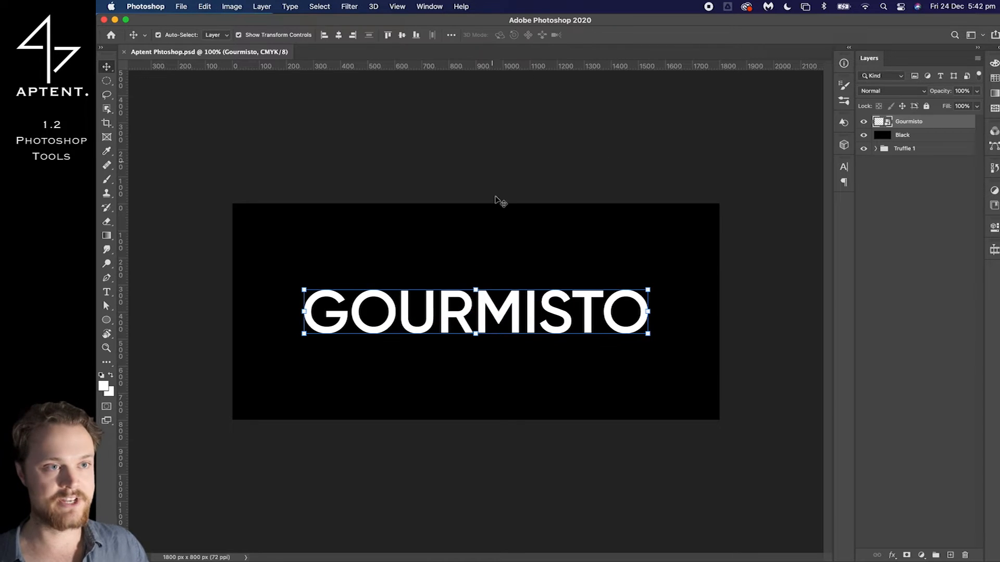
Try moving the GOURMISTO wordmark down and up to near the top of the canvas
left_click_drag(568, 329, 567, 363)
key("super+h")
left_click_drag(567, 357, 577, 288)
key("super+z")
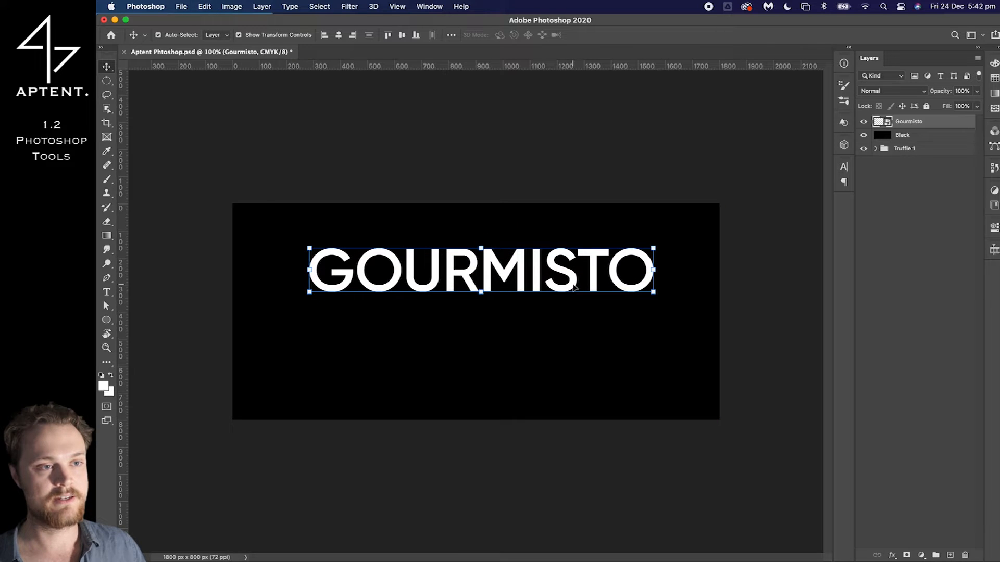
Try duplicating the GOURMISTO wordmark below itself and in place, undoing both copies and the earlier move
left_click_drag(575, 288, 573, 352)
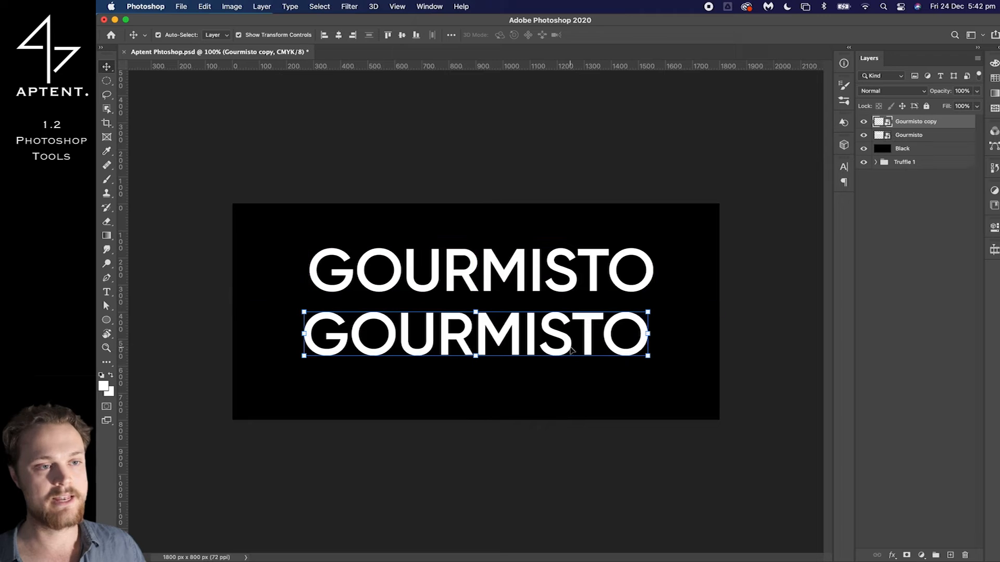
key("super+z")
key("super+z")
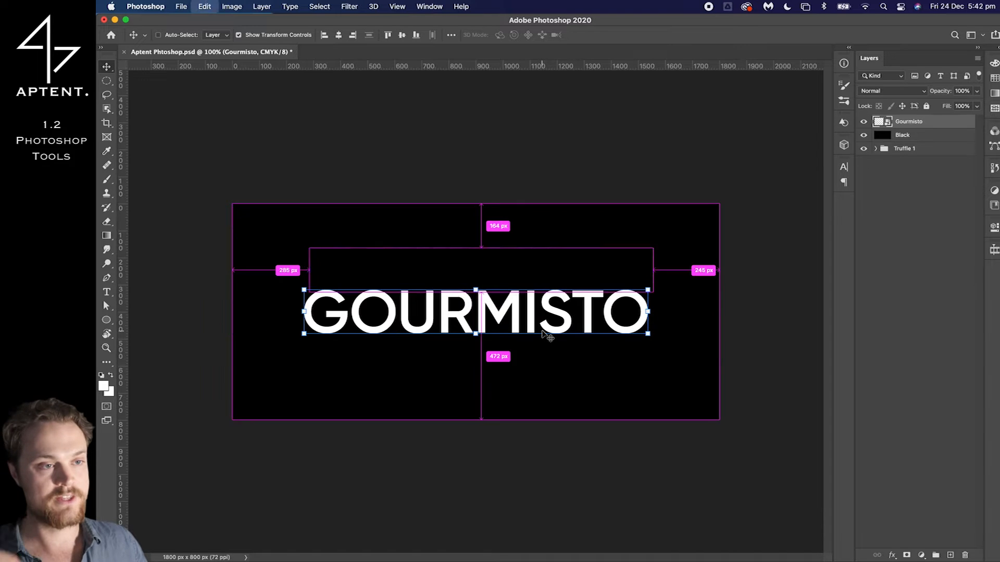
key("super+j")
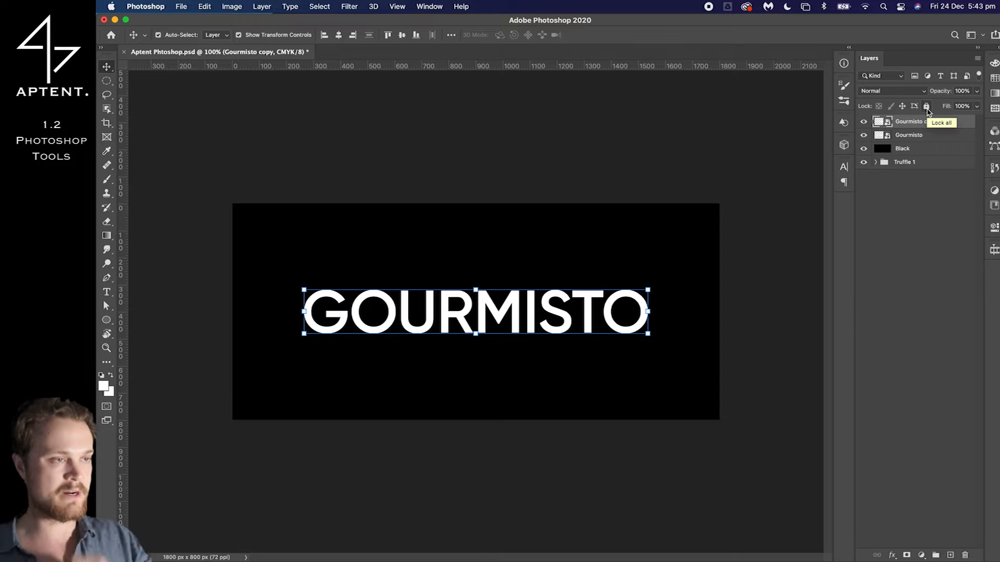
key("super+z")
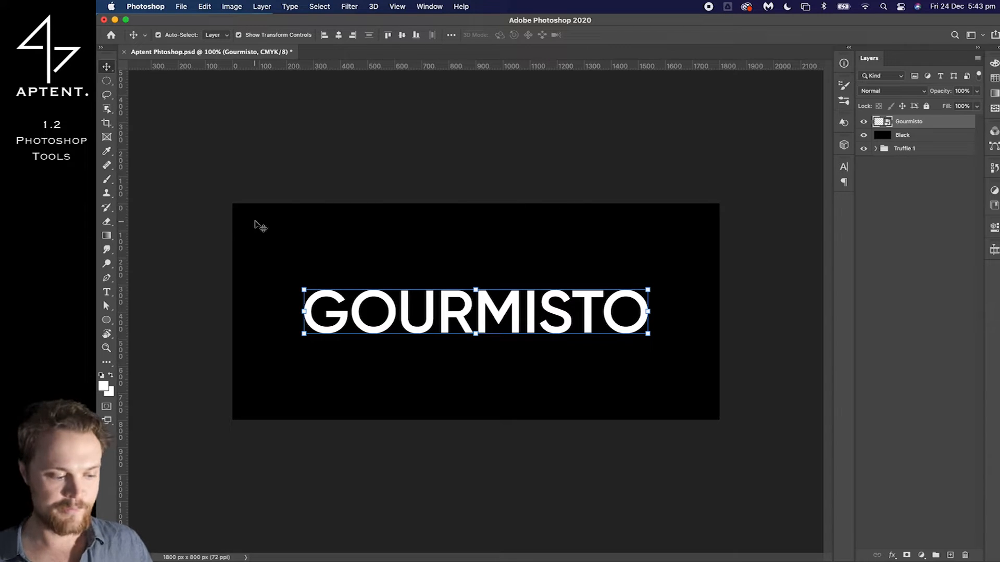
Sample the black background as the foreground colour with the Eyedropper tool
key("i")
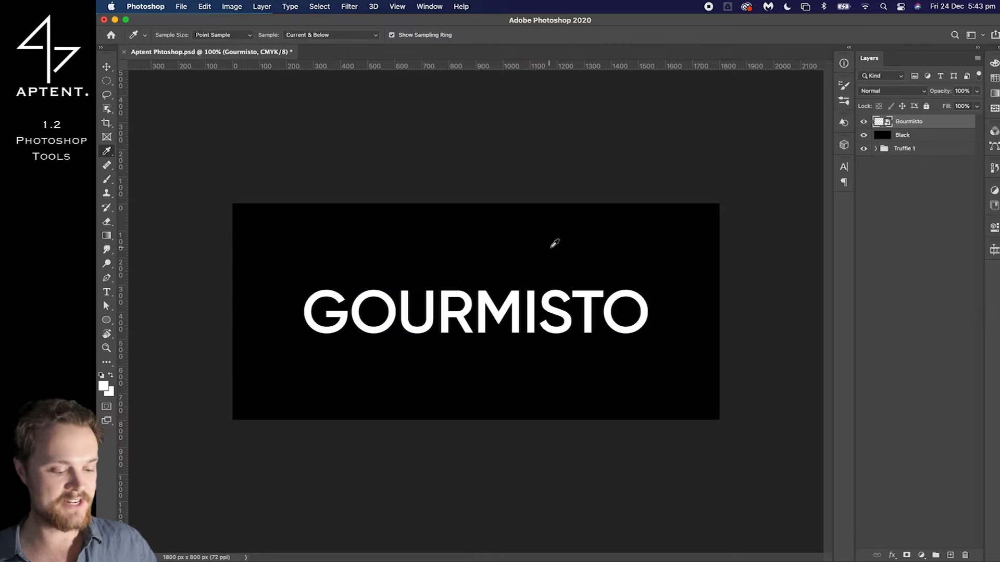
left_click(551, 246)
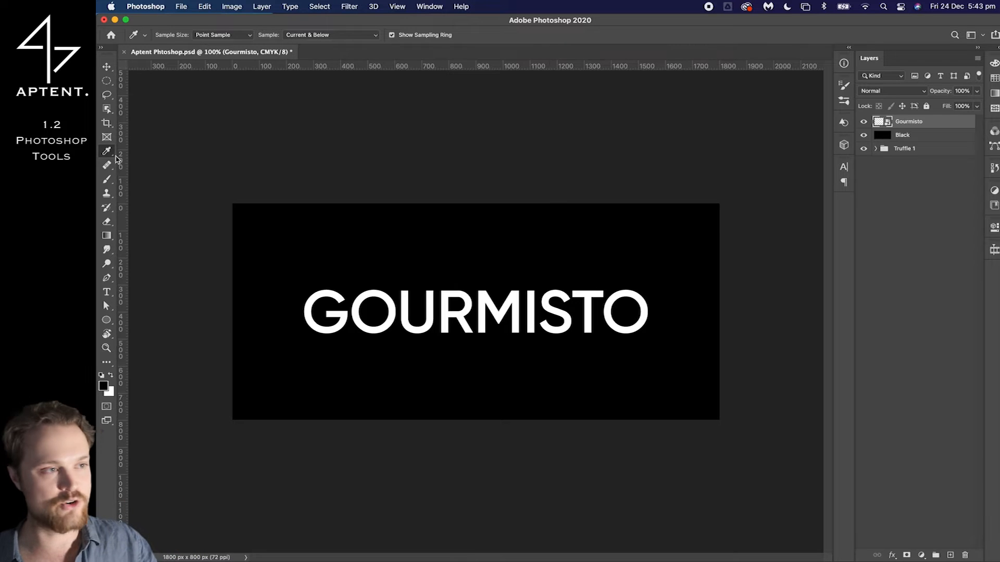
left_click(334, 240)
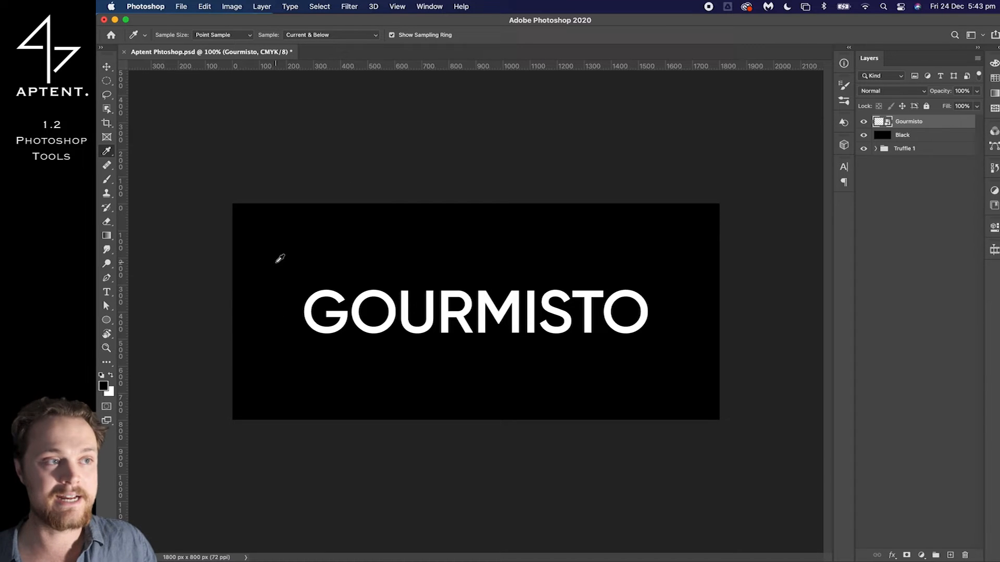
Review the Eyedropper's sampling options, keeping Current & Below as the source and Point Sample as the size
left_click(313, 38)
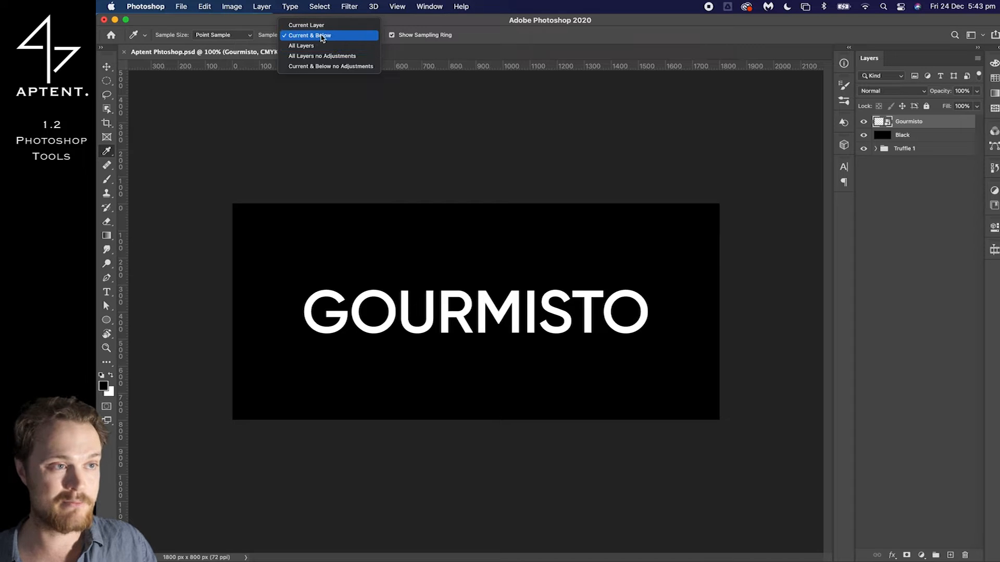
left_click(322, 35)
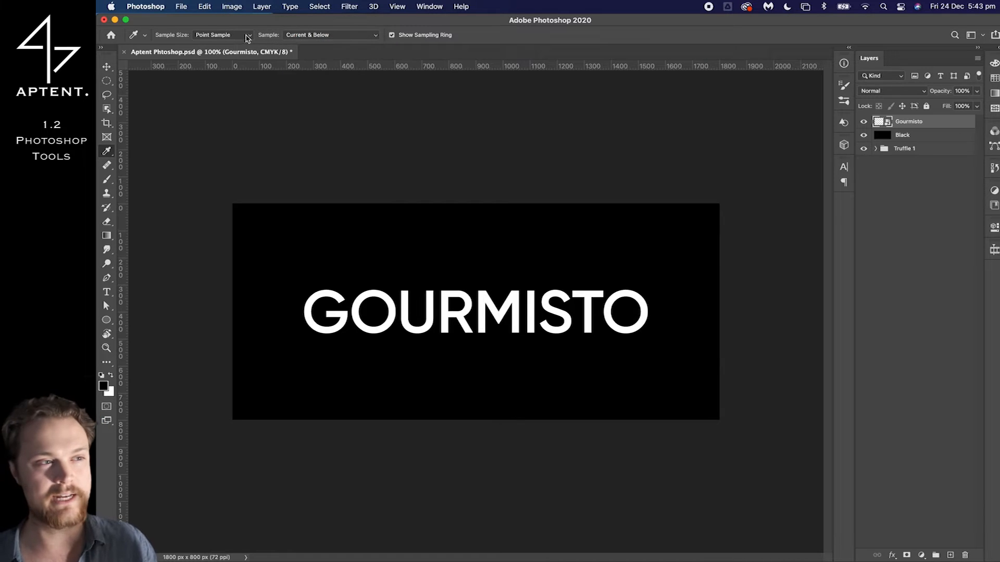
left_click(239, 38)
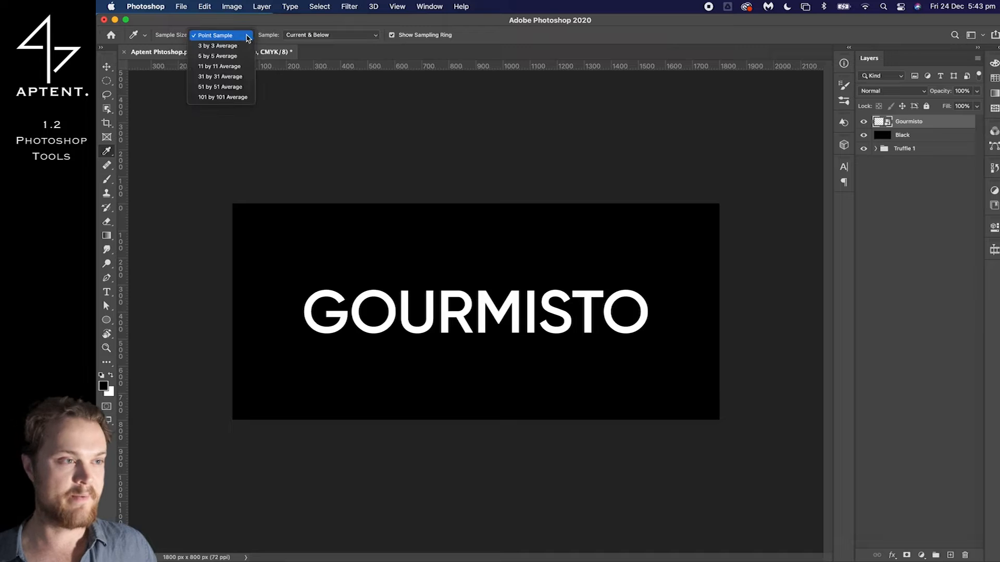
left_click(196, 40)
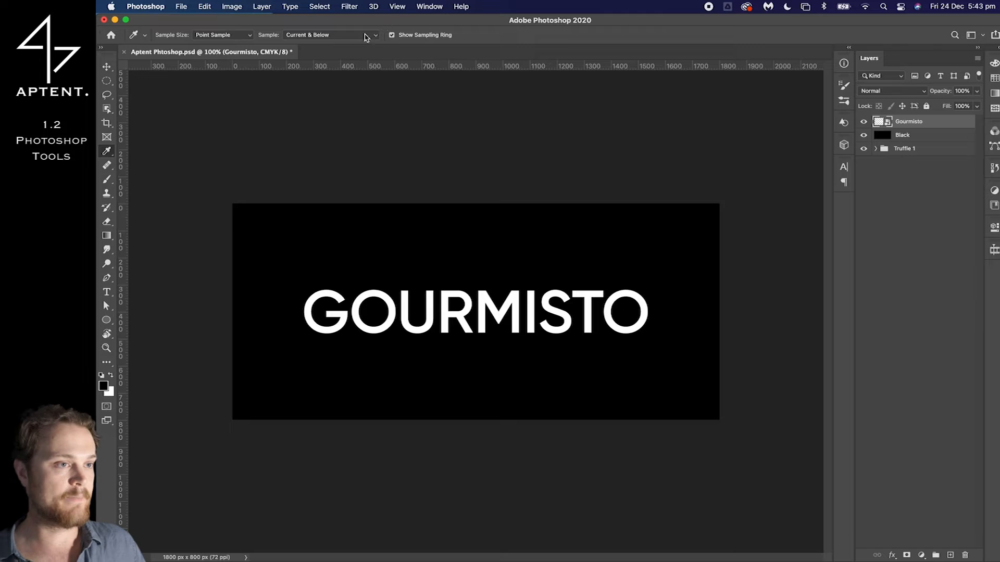
Try the Show Sampling Ring option by sampling the lettering and the background, finishing on the black background
left_click(392, 36)
left_click(300, 247)
left_click(356, 225)
left_click(355, 305)
left_click(393, 213)
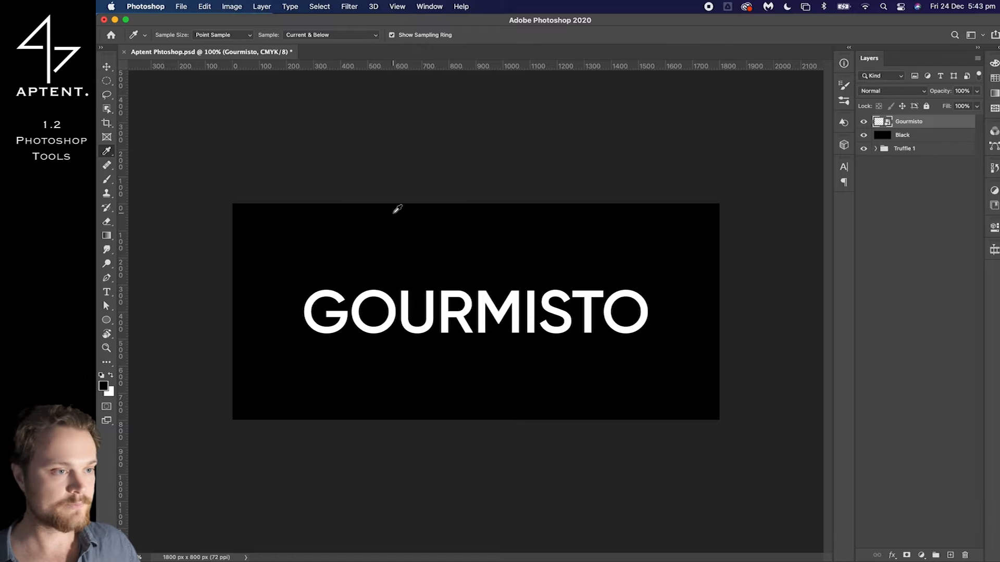
left_click(385, 223)
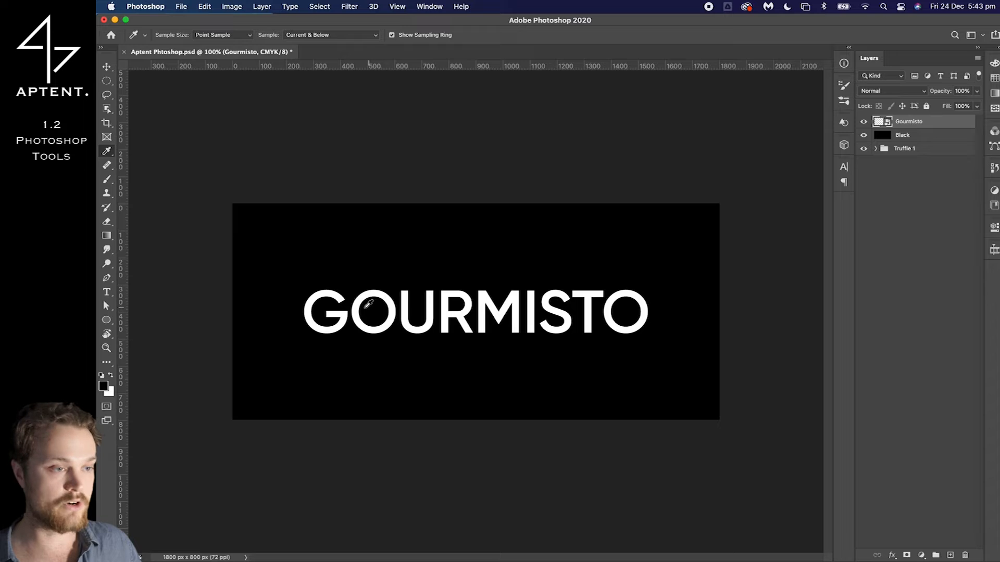
left_click(385, 246)
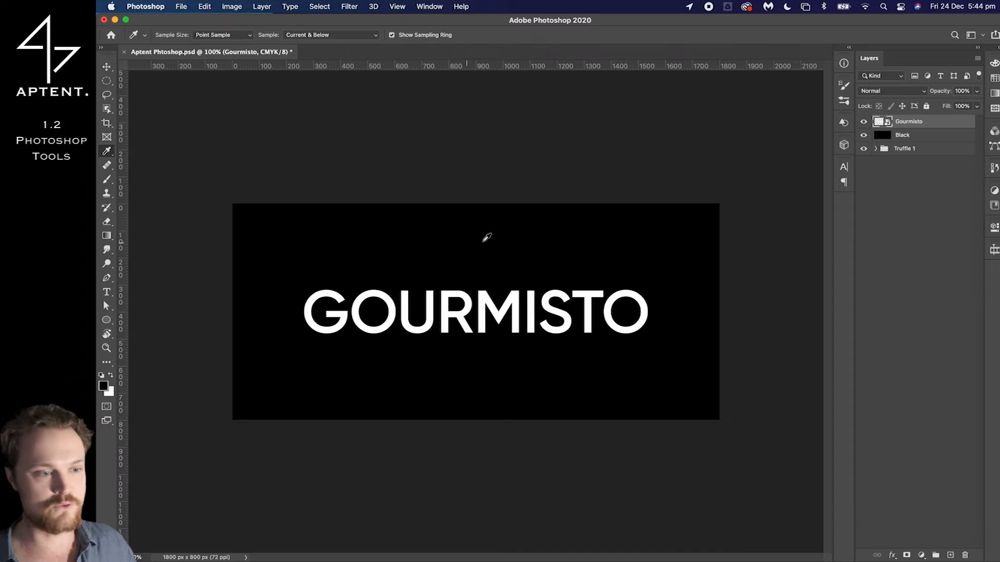
Add a new layer above Gourmisto and activate the Brush tool, toggling its precise crosshair cursor on and off
left_click(949, 555)
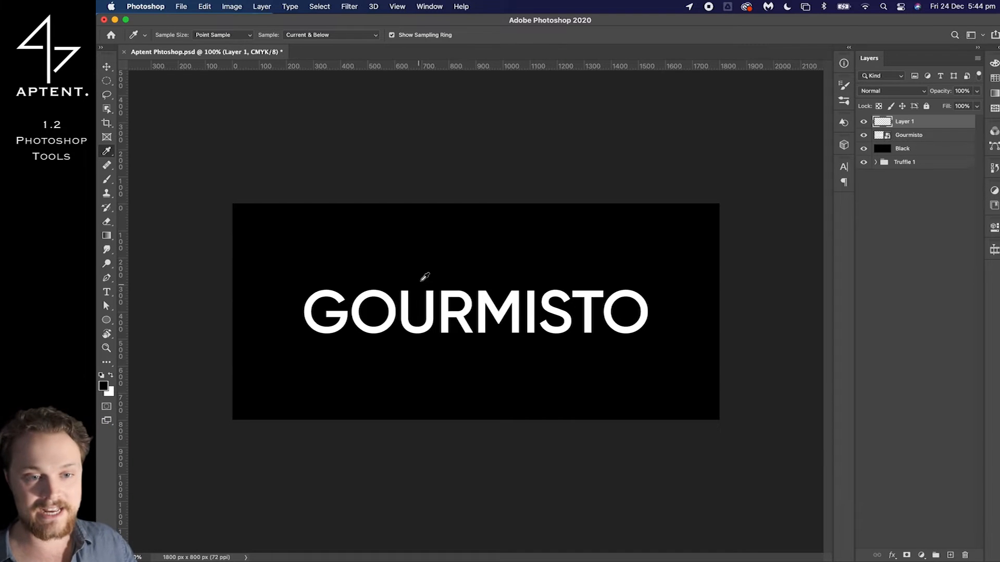
key("b")
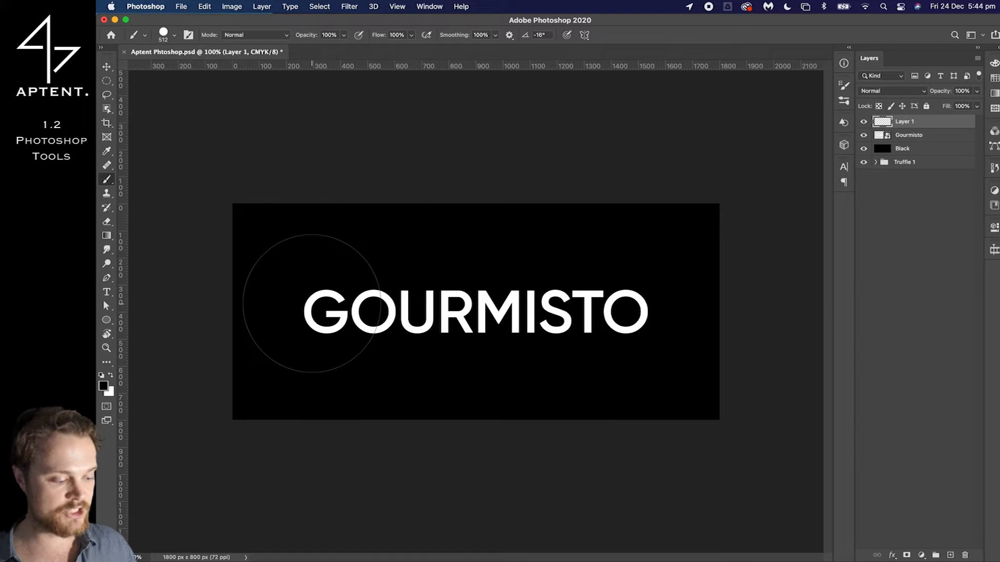
key("Caps_Lock")
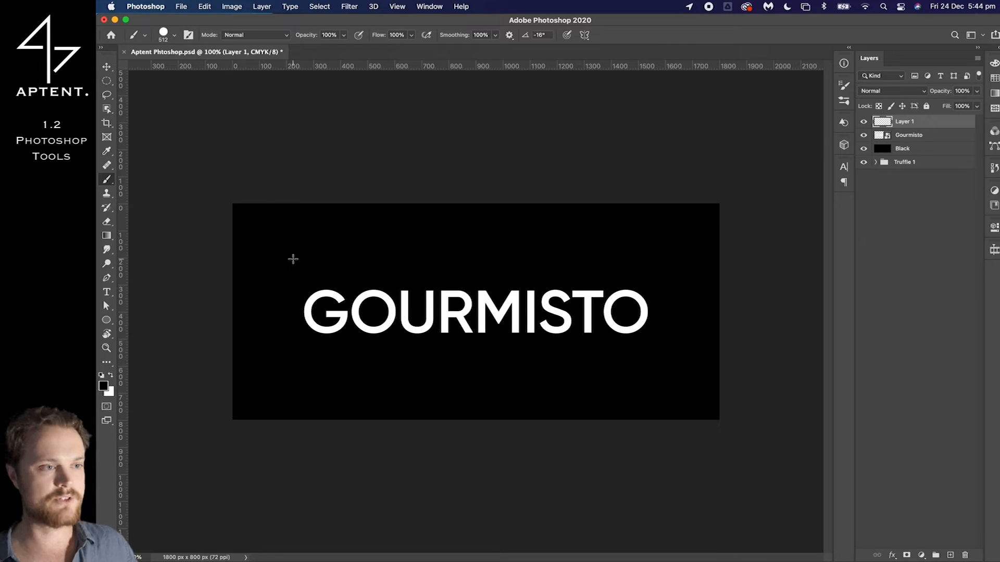
key("Caps_Lock")
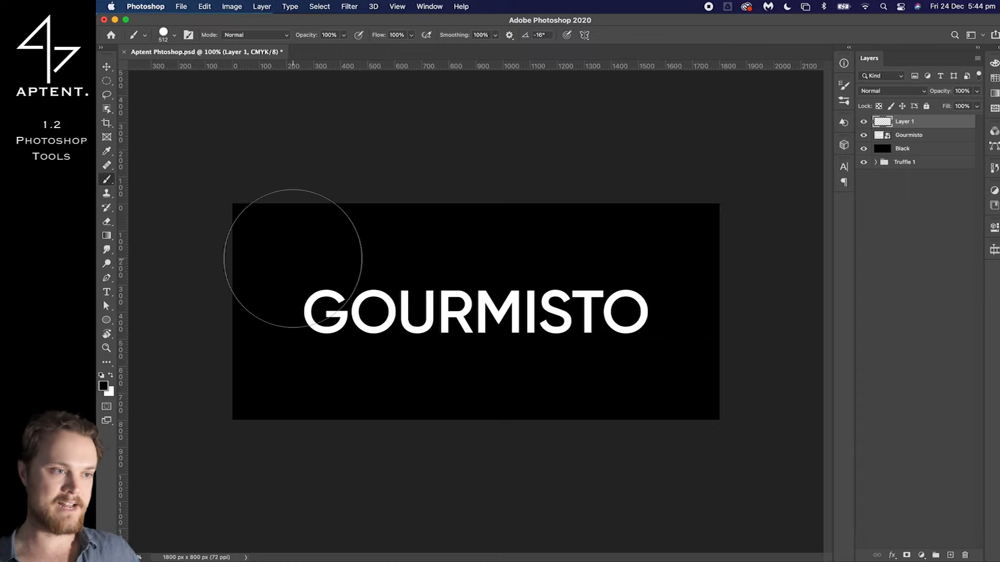
key("Caps_Lock")
key("Caps_Lock")
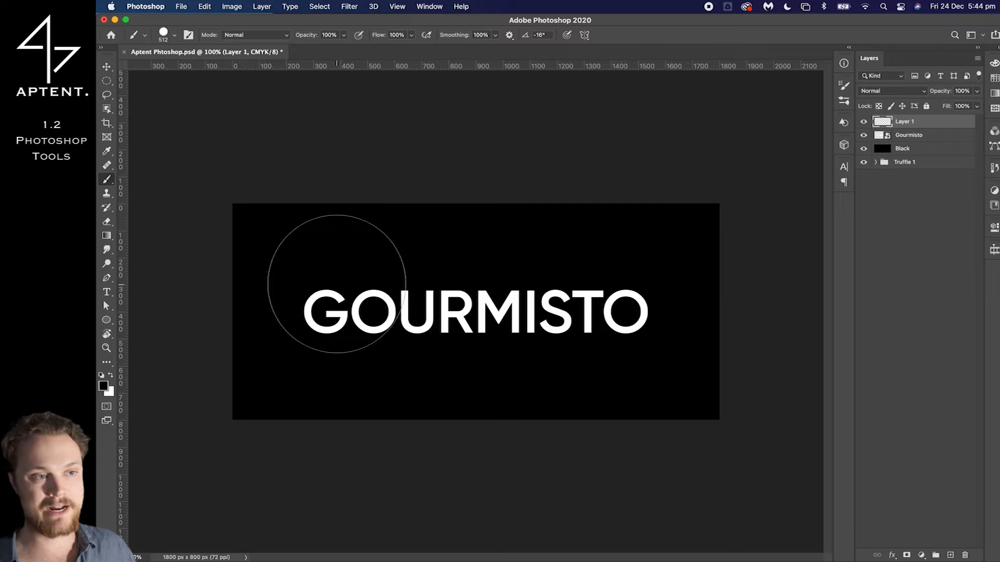
Try a 47 px brush at 45% hardness with a short stroke over the letter G, and undo the stroke
mouse_move(333, 306)
left_mouse_down()
mouse_move(290, 324)
mouse_move(286, 310)
mouse_move(334, 306)
mouse_move(283, 307)
mouse_move(312, 291)
mouse_move(291, 282)
mouse_move(357, 273)
mouse_move(266, 278)
mouse_move(326, 276)
mouse_move(306, 281)
mouse_move(323, 268)
mouse_move(341, 157)
mouse_move(350, 339)
mouse_move(350, 181)
mouse_move(326, 370)
mouse_move(310, 360)
mouse_move(290, 366)
left_mouse_up()
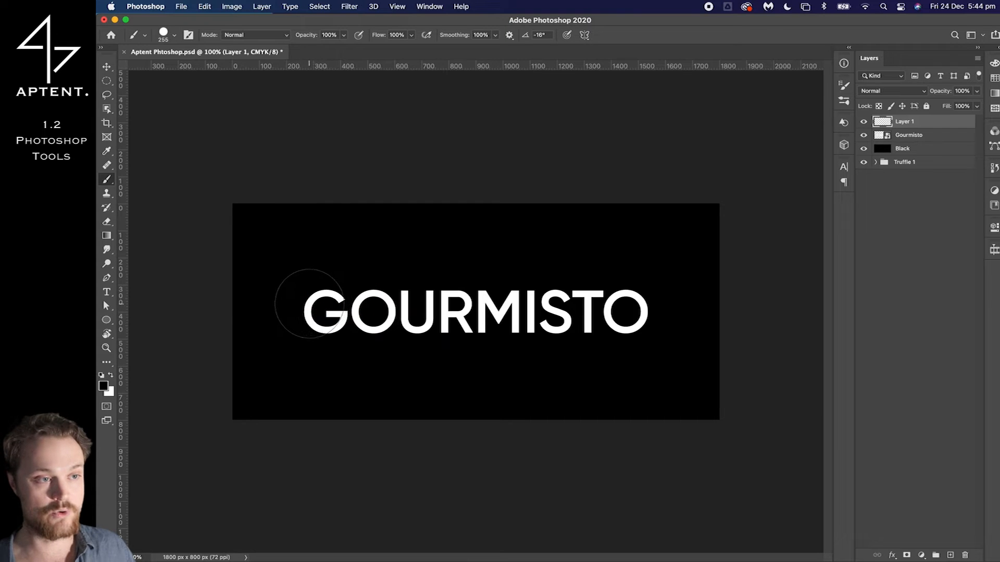
left_click(176, 35)
mouse_move(177, 68)
left_mouse_down()
mouse_move(161, 68)
mouse_move(187, 93)
left_mouse_up()
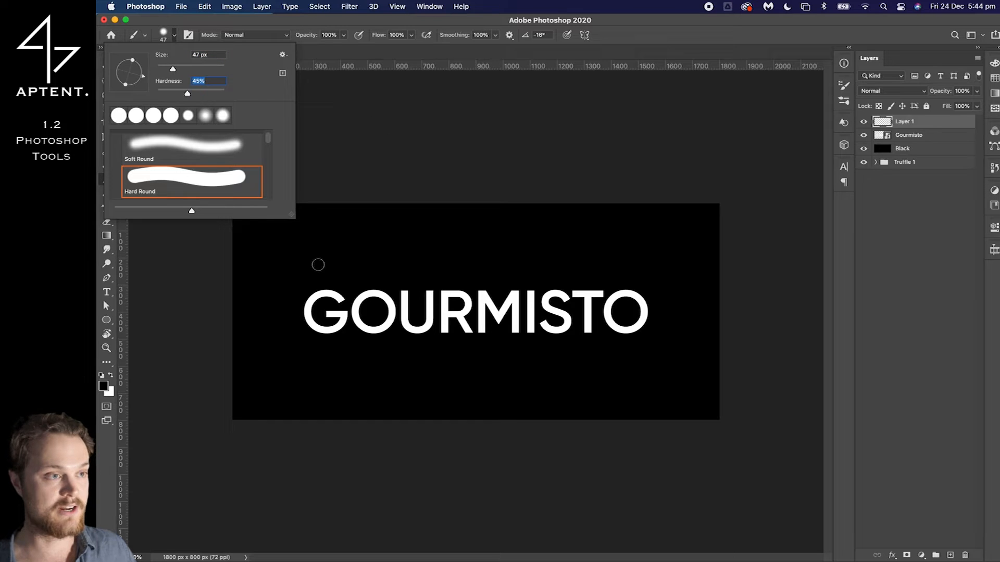
left_click(313, 281)
left_click_drag(325, 290, 337, 302)
key("super+z")
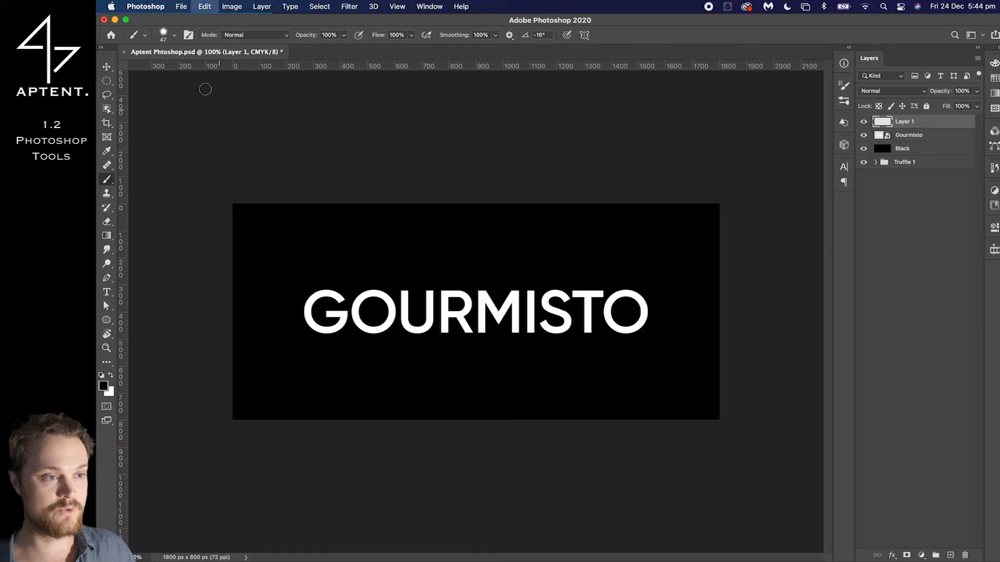
Paint black over the whole GOURMISTO wordmark on Layer 1 with a hard brush of about 264 px, and toggle the layer's visibility to compare
mouse_move(301, 253)
left_mouse_down()
mouse_move(332, 255)
mouse_move(310, 483)
mouse_move(339, 491)
mouse_move(322, 503)
left_mouse_up()
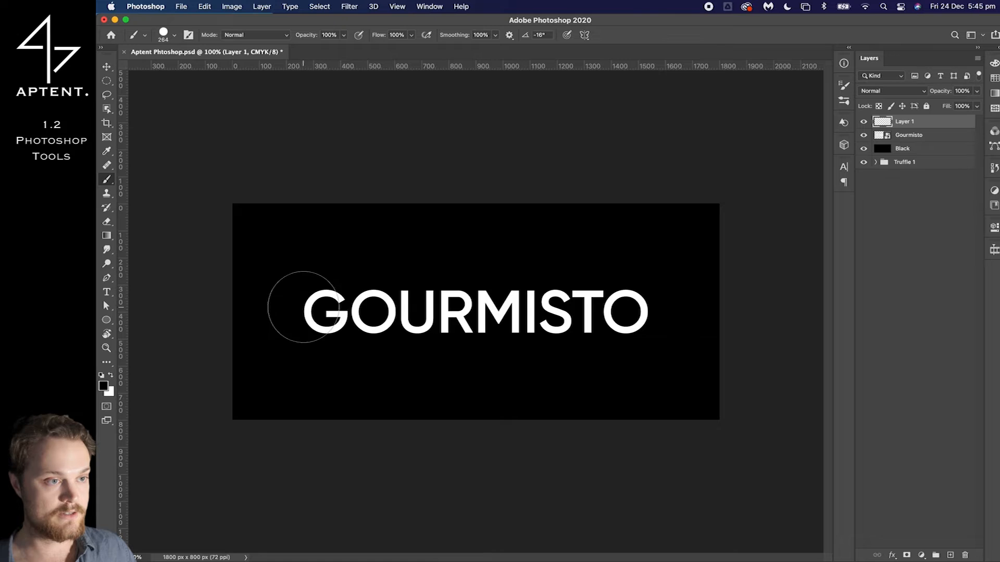
mouse_move(292, 303)
left_mouse_down()
mouse_move(444, 314)
mouse_move(631, 305)
left_mouse_up()
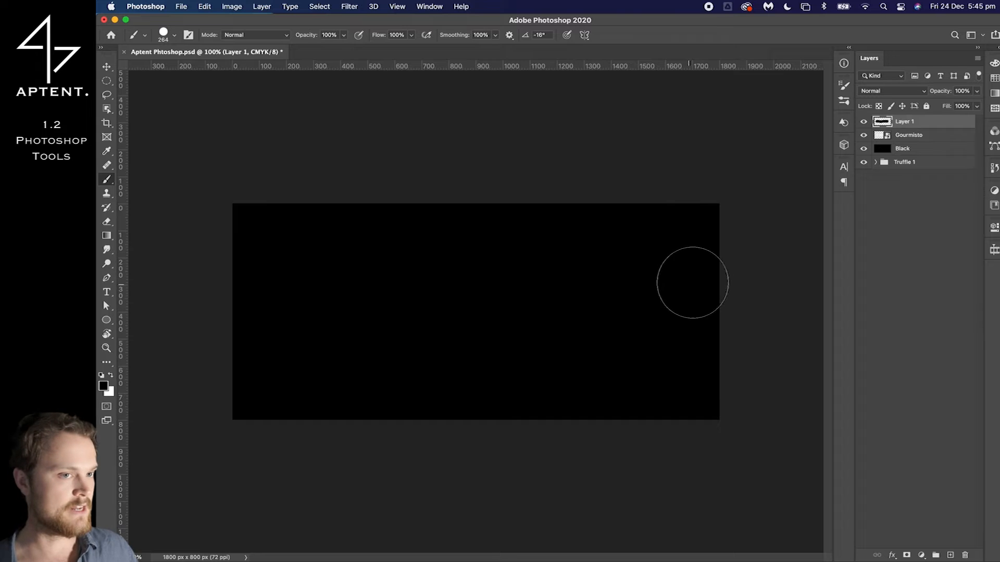
left_click(864, 123)
left_click(864, 123)
left_click(864, 123)
left_click(863, 123)
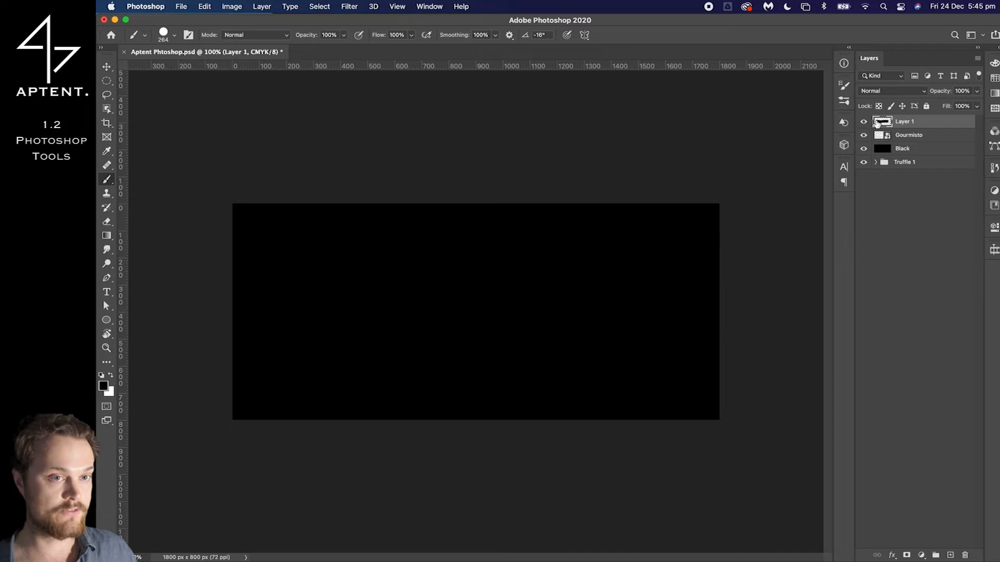
Hide Layer 1 and try to paint on the Gourmisto smart object, declining to rasterize it
left_click(864, 123)
left_click(931, 136)
left_click(568, 312)
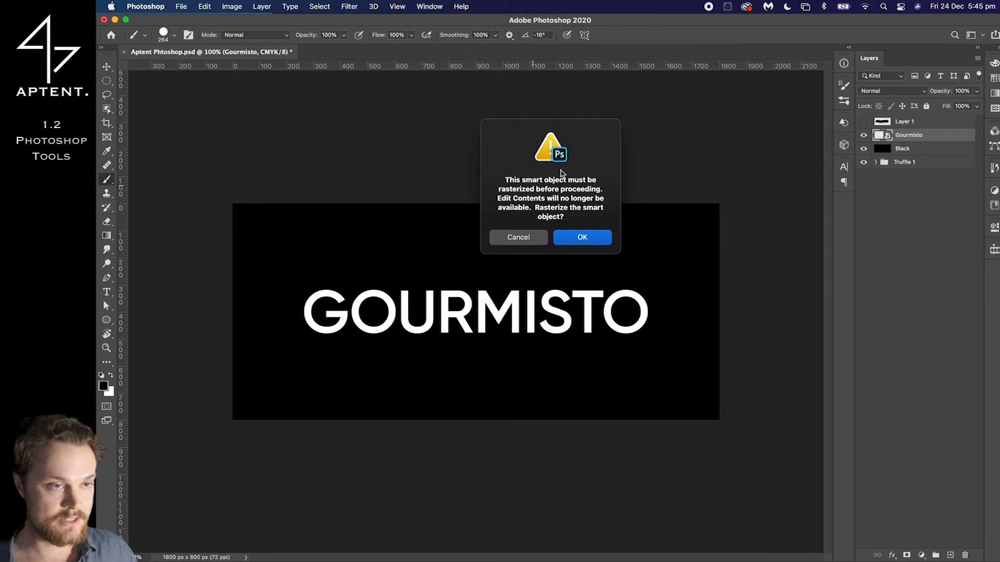
left_click(532, 241)
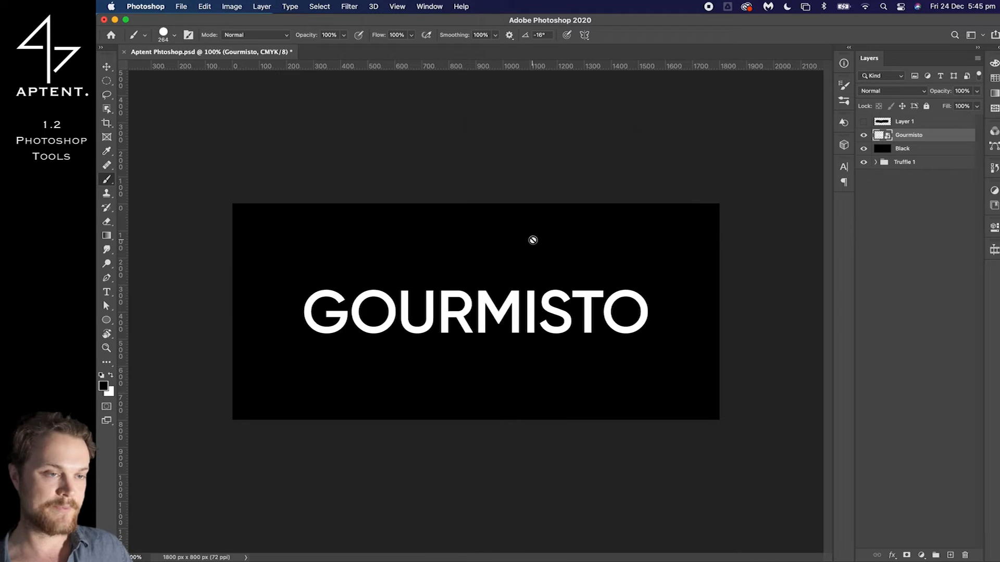
Make the black-painted Layer 1 visible again and delete it
left_click(863, 121)
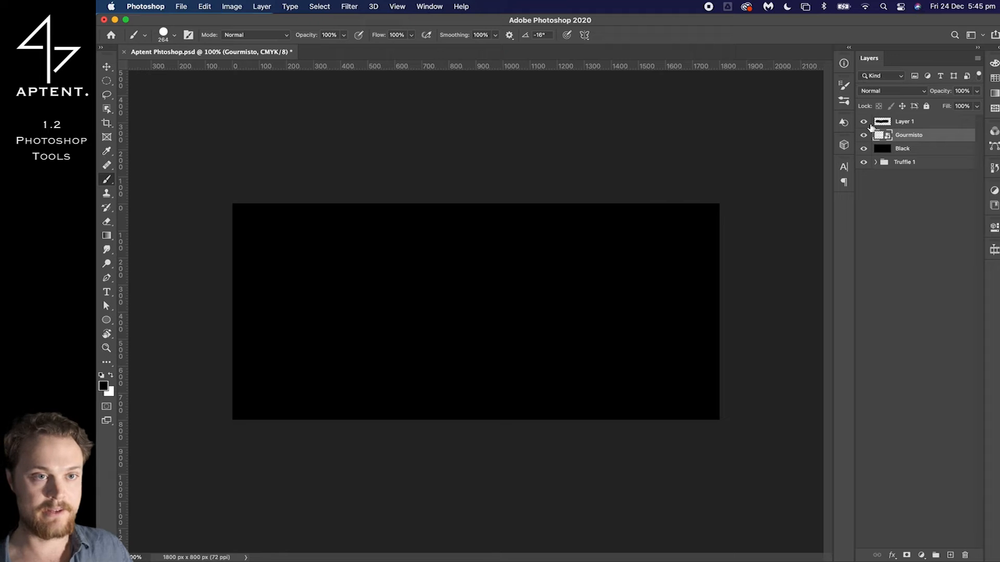
left_click(903, 122)
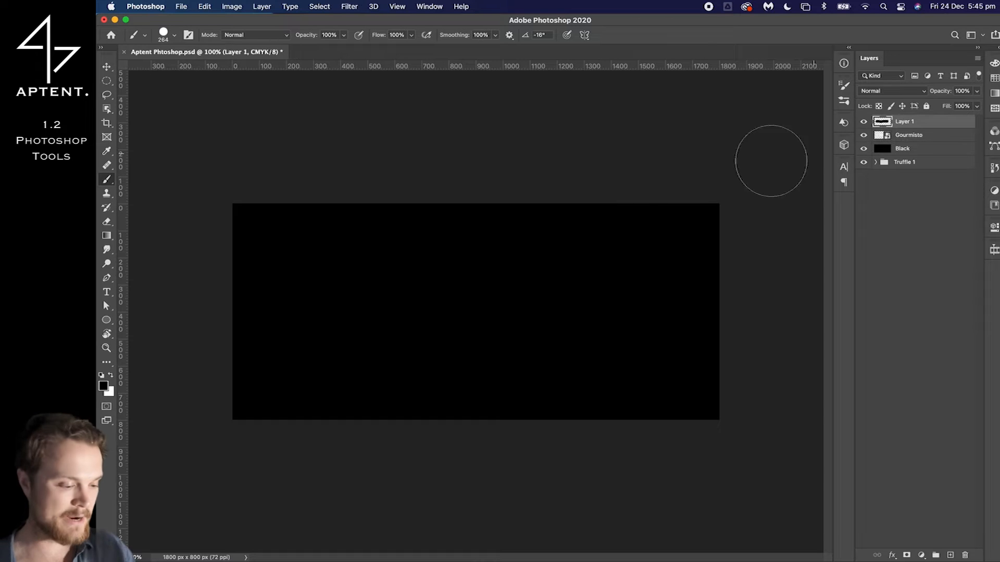
key("BackSpace")
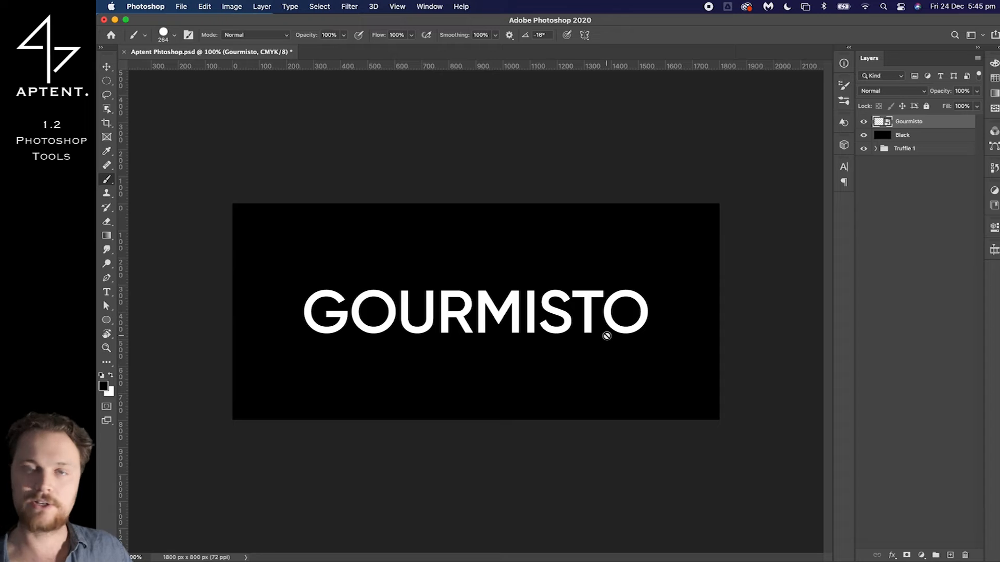
Add a new layer above Gourmisto and draw a linear gradient across the wordmark, from black at the last O to white at the first O
key("g")
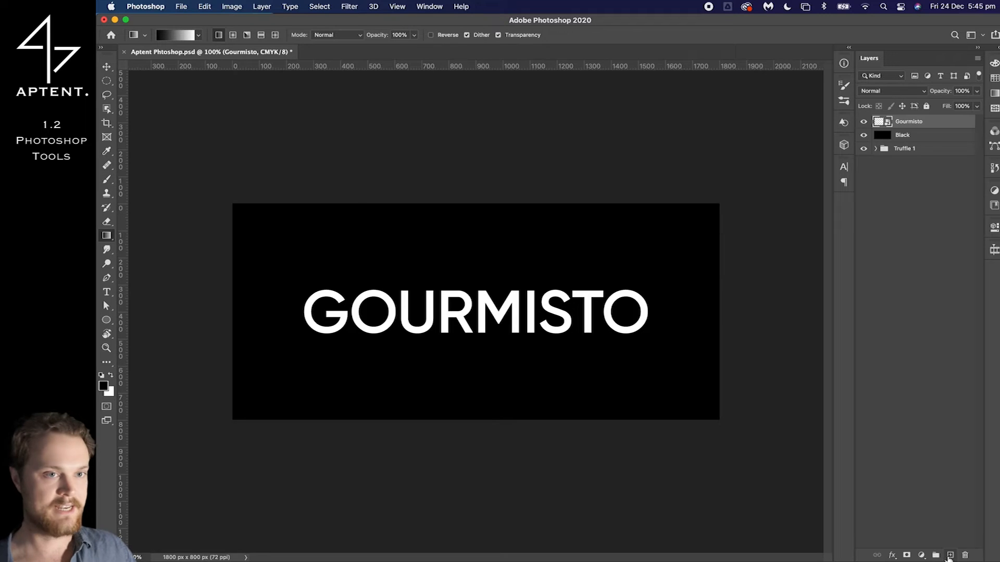
left_click(949, 555)
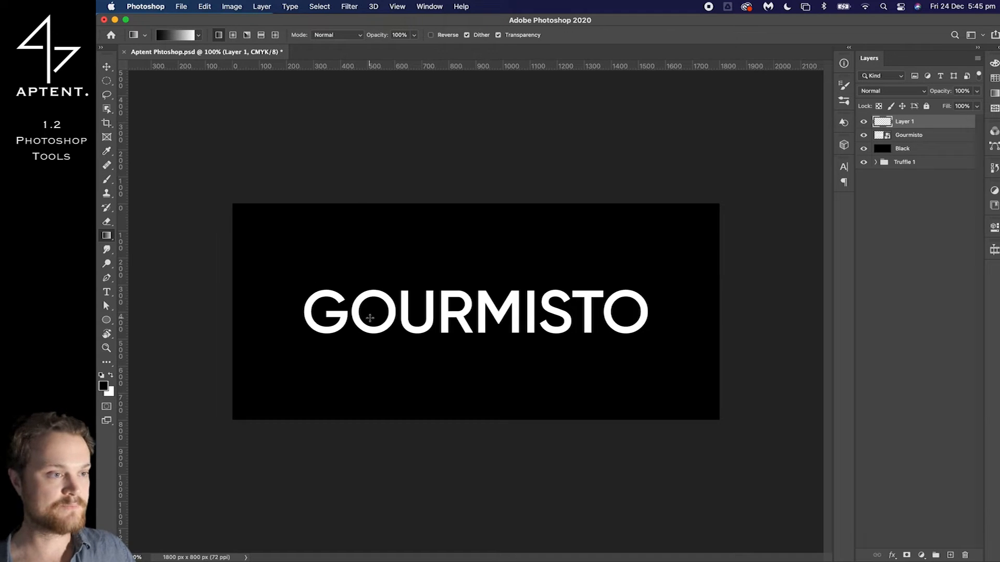
left_click_drag(616, 314, 352, 337)
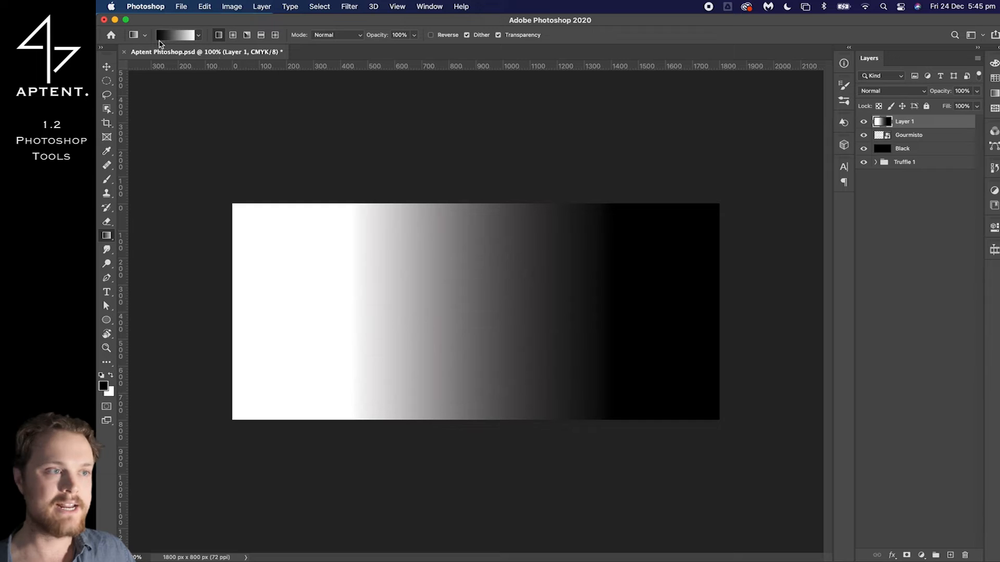
Set the gradient layer's blend mode to Multiply, previewing other blend modes such as Pin Light and keeping Multiply
left_click(864, 91)
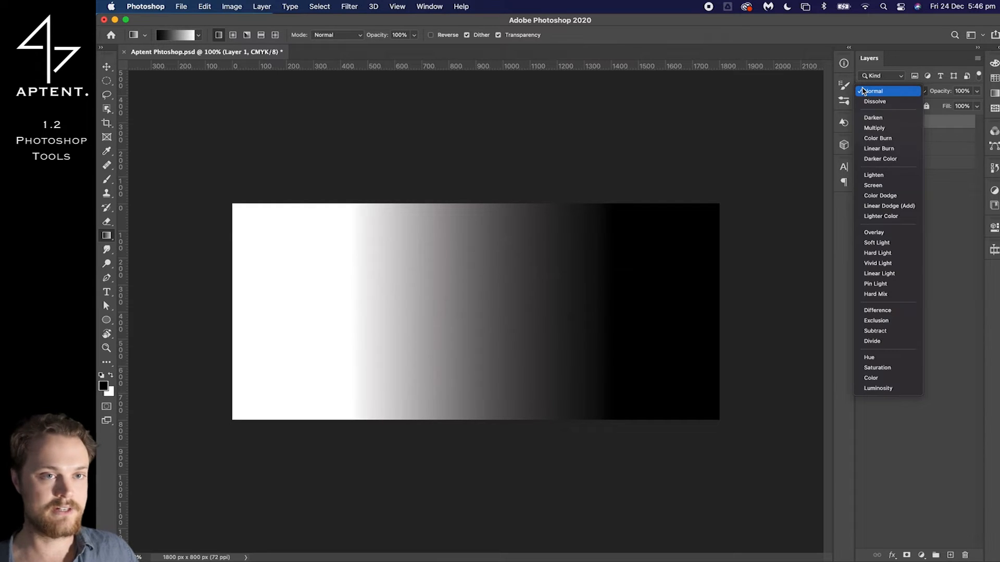
left_click(902, 129)
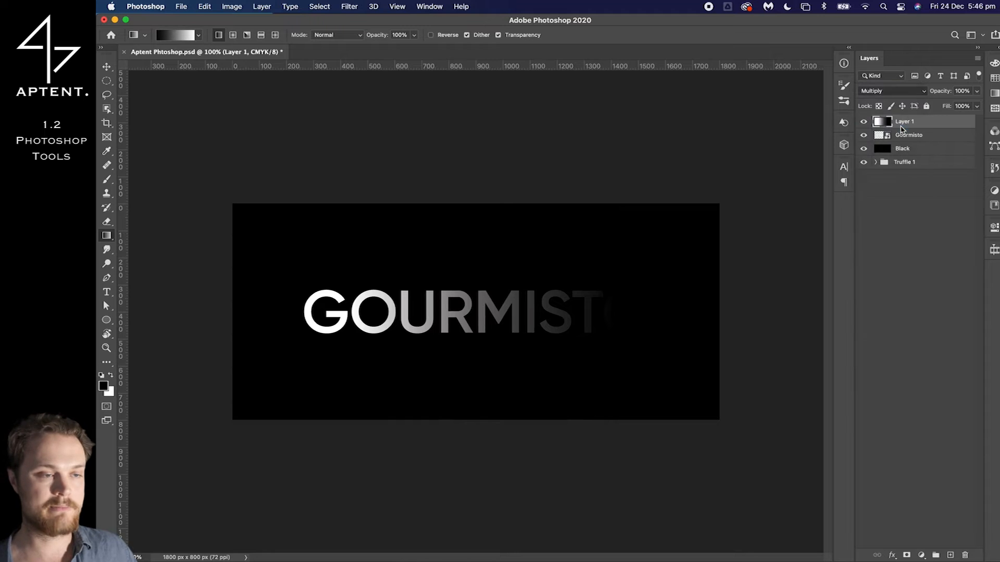
left_click(903, 92)
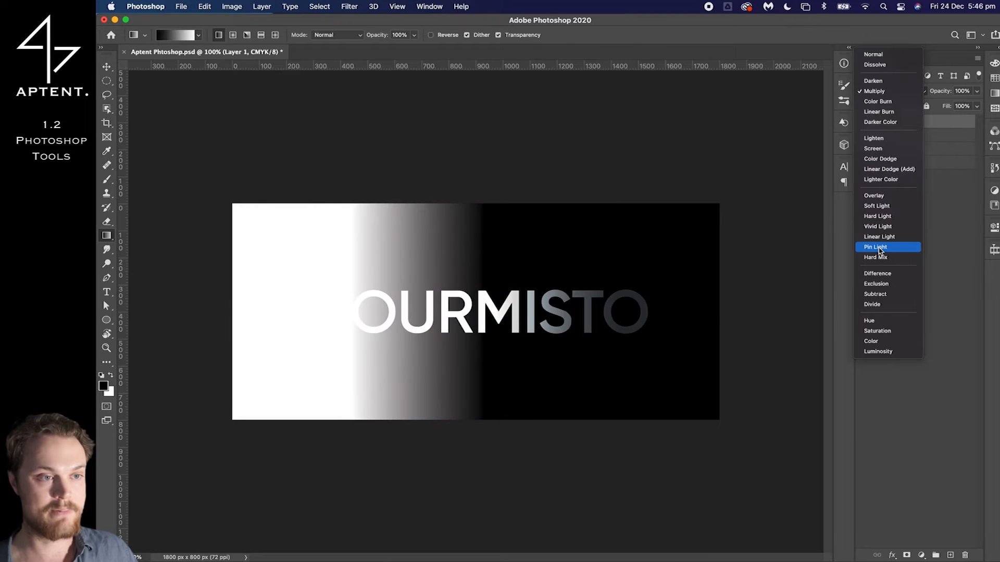
left_click(891, 91)
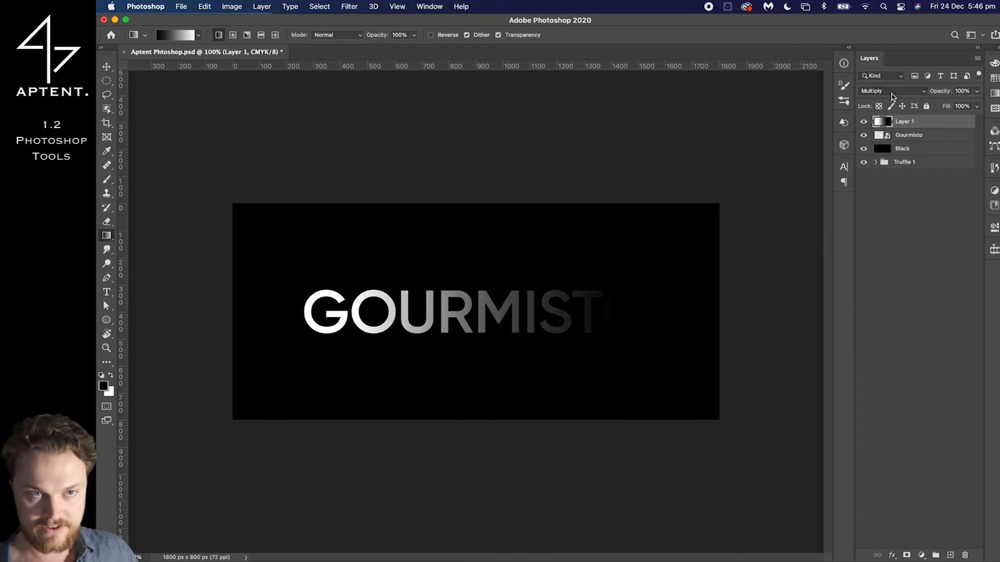
Delete the gradient layer and add a new empty layer above Gourmisto
key("v")
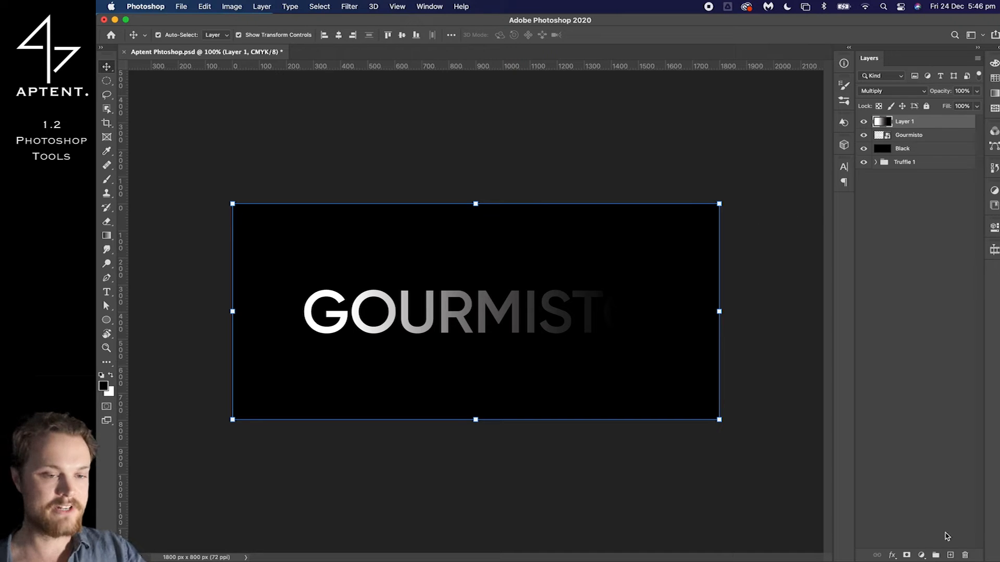
key("Delete")
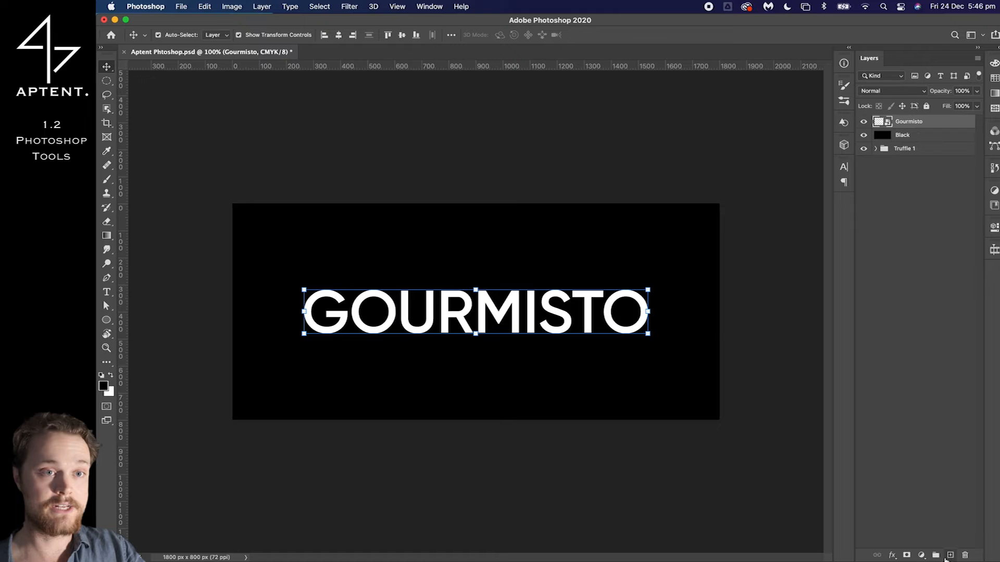
left_click(949, 555)
Cycle through the Gradient, Paint Bucket and 3D Material Drop tools, finishing on the Paint Bucket
left_click(107, 235)
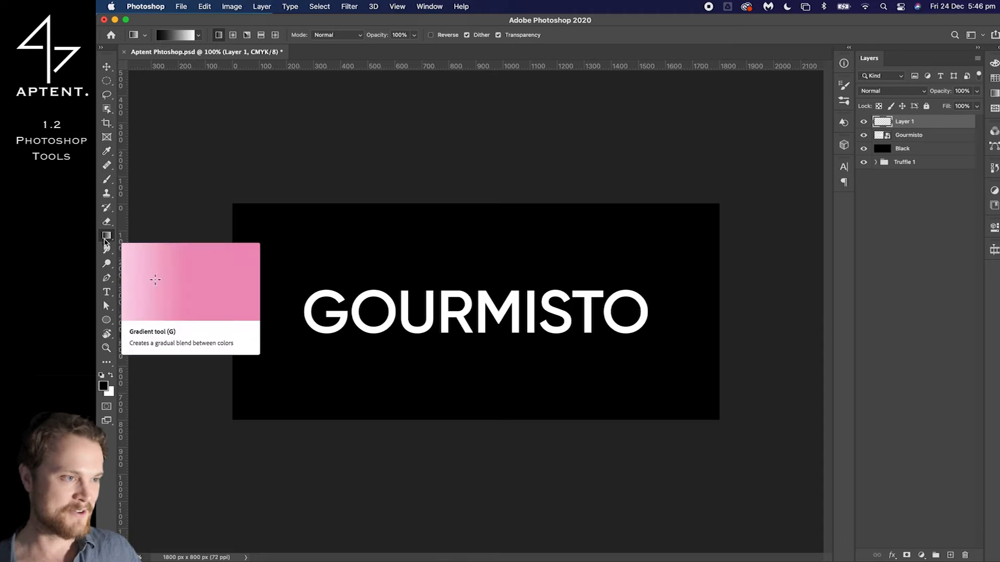
key("shift+g")
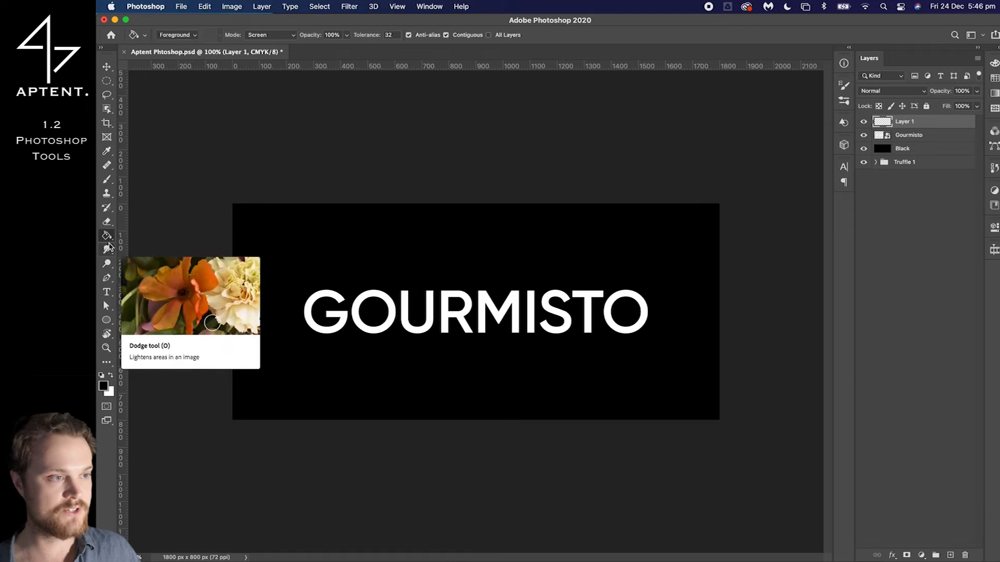
key("shift+g")
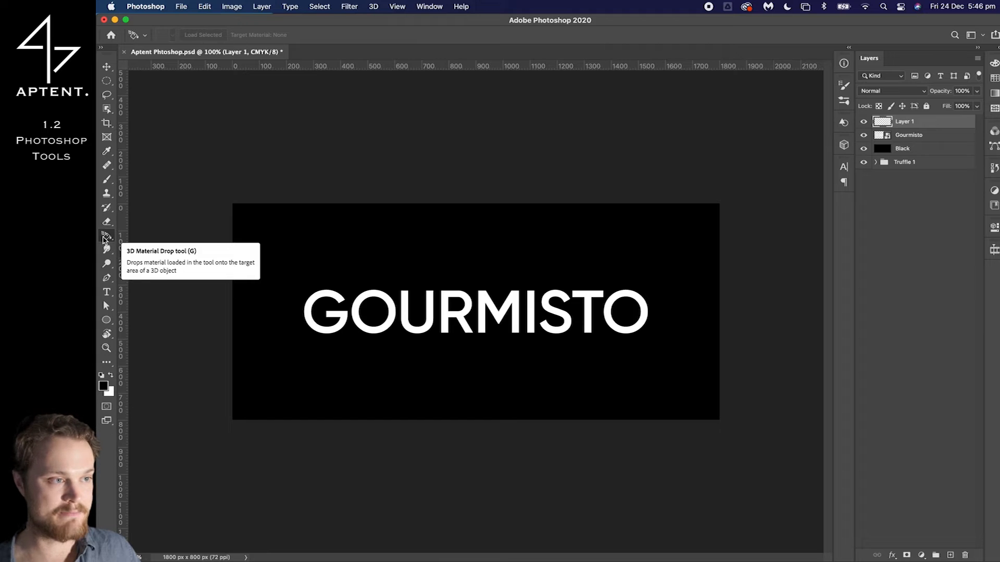
key("shift+g")
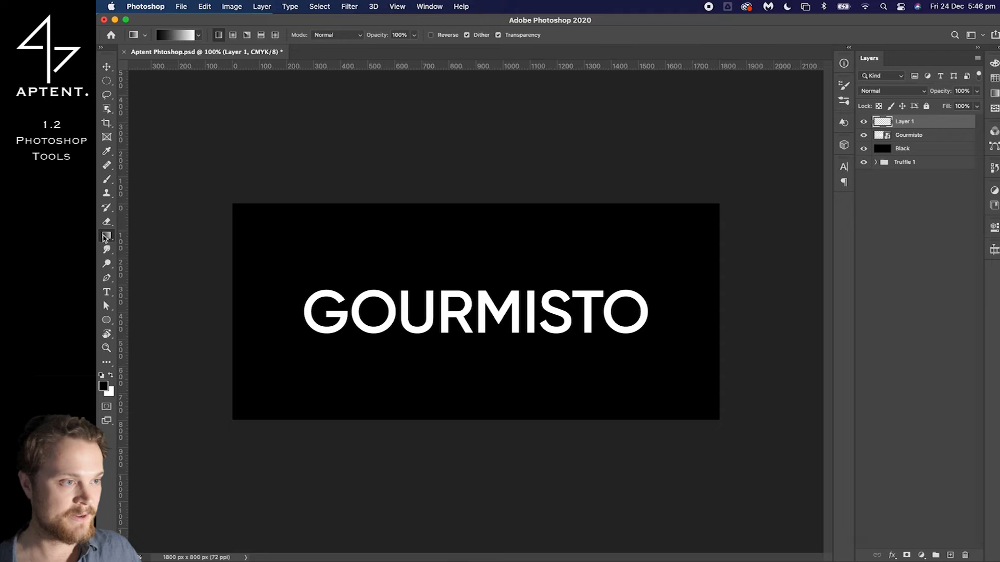
key("shift+g")
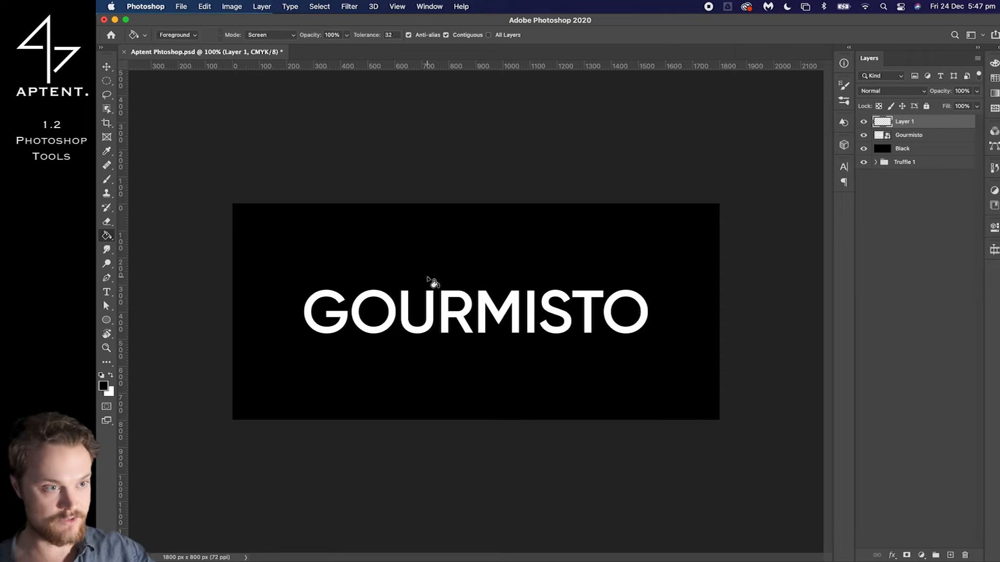
Fill the empty Layer 1 with the black foreground colour using the Paint Bucket, after briefly switching to the Eyedropper
key("i")
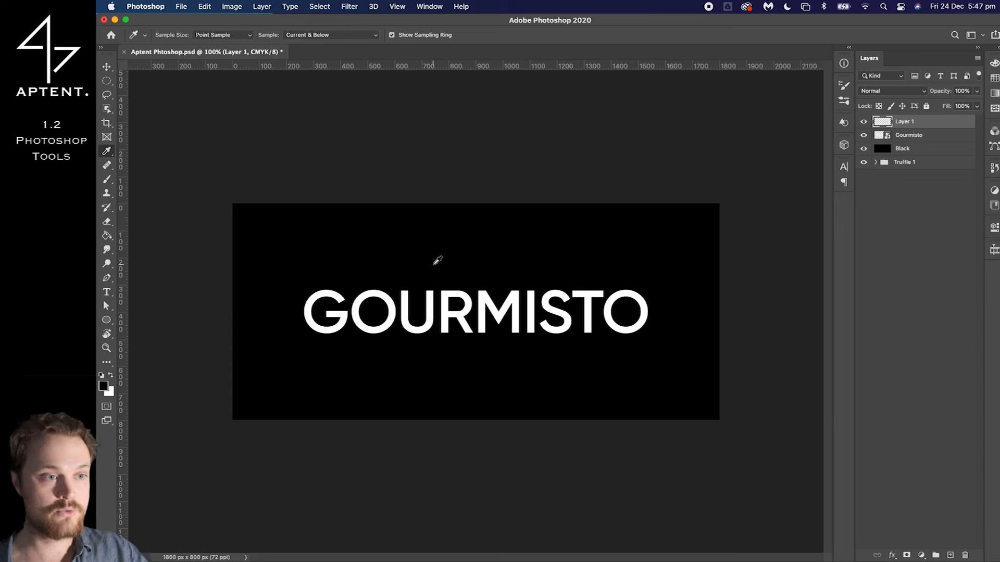
key("g")
left_click(435, 268)
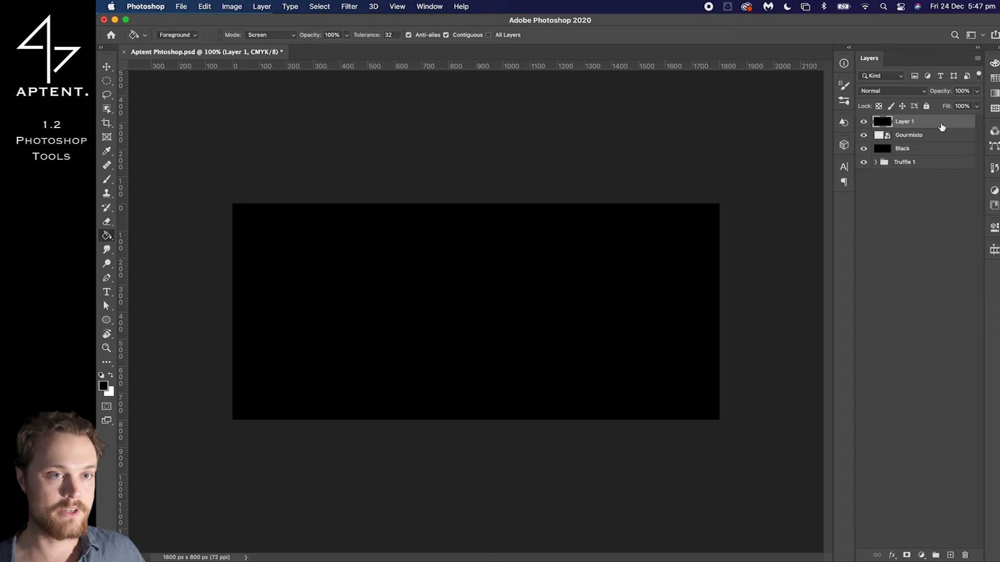
Try moving the black-filled Layer 1 and scaling it to 65.72% over the wordmark, cancel the transform, and delete the layer
key("v")
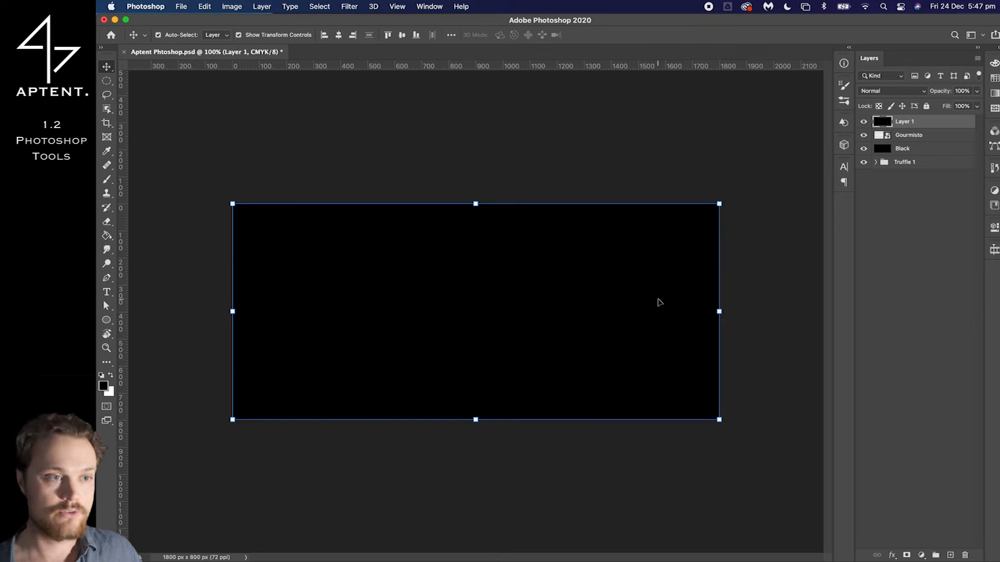
left_click_drag(620, 312, 574, 254)
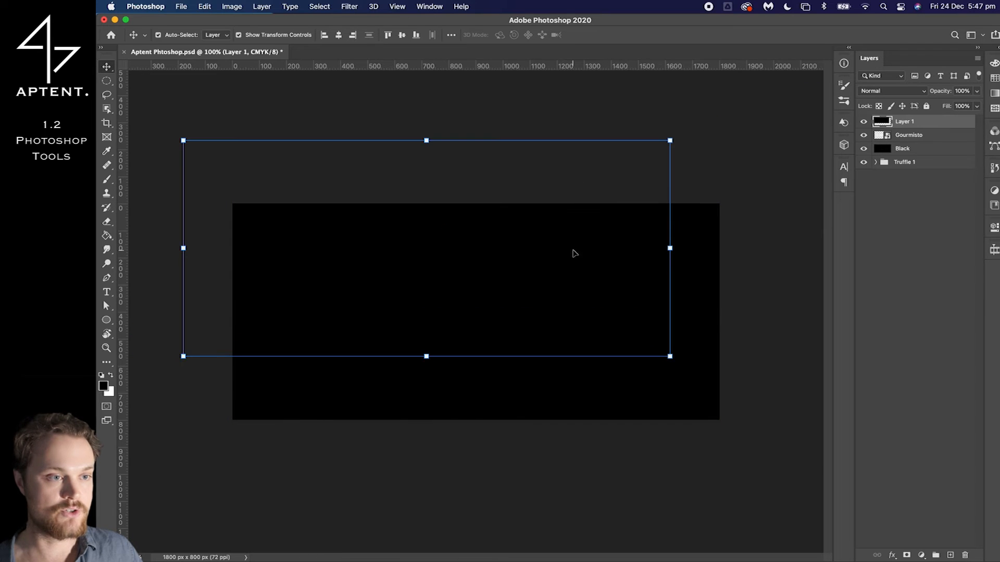
left_click_drag(669, 139, 567, 221)
left_click_drag(424, 353, 581, 348)
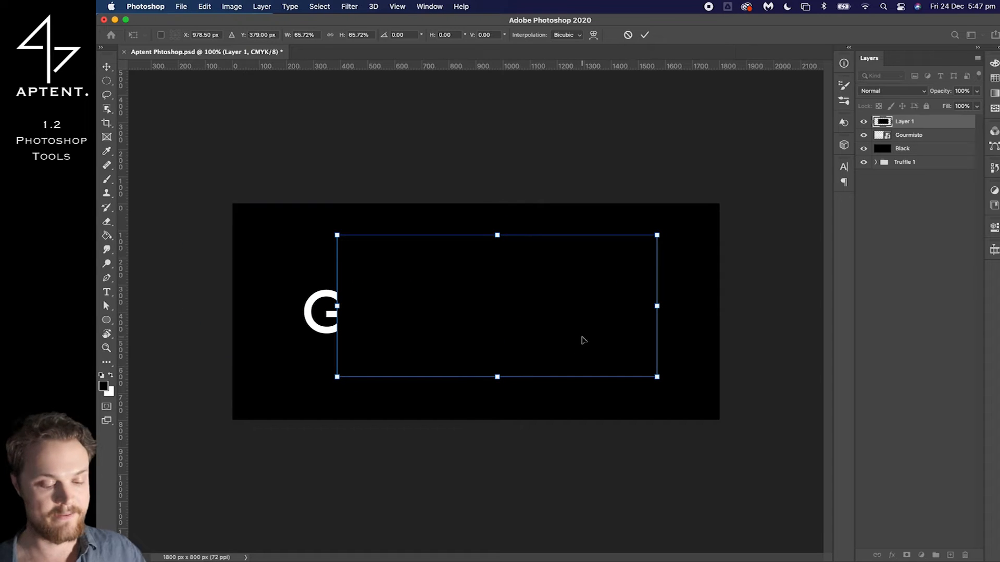
left_click(627, 34)
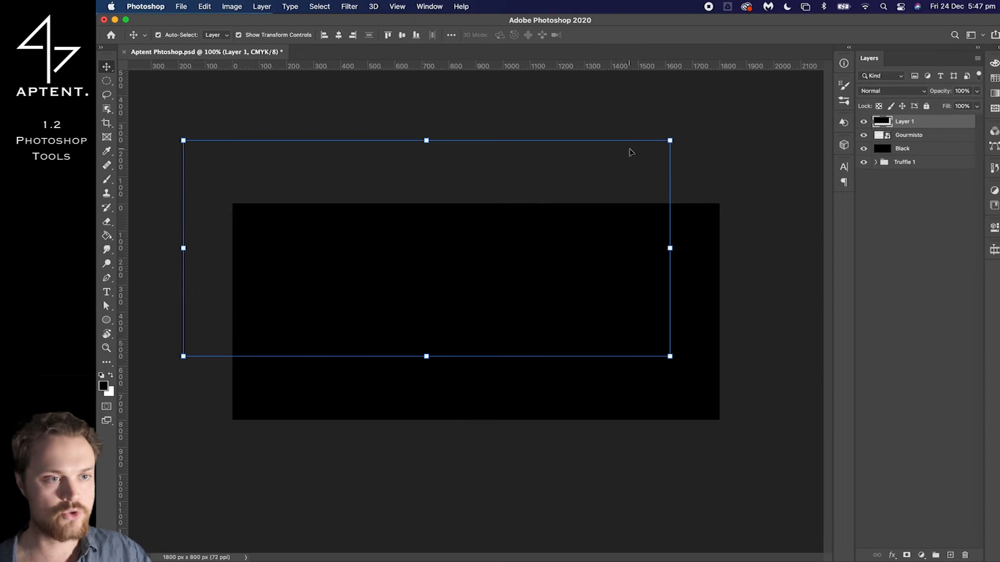
key("Delete")
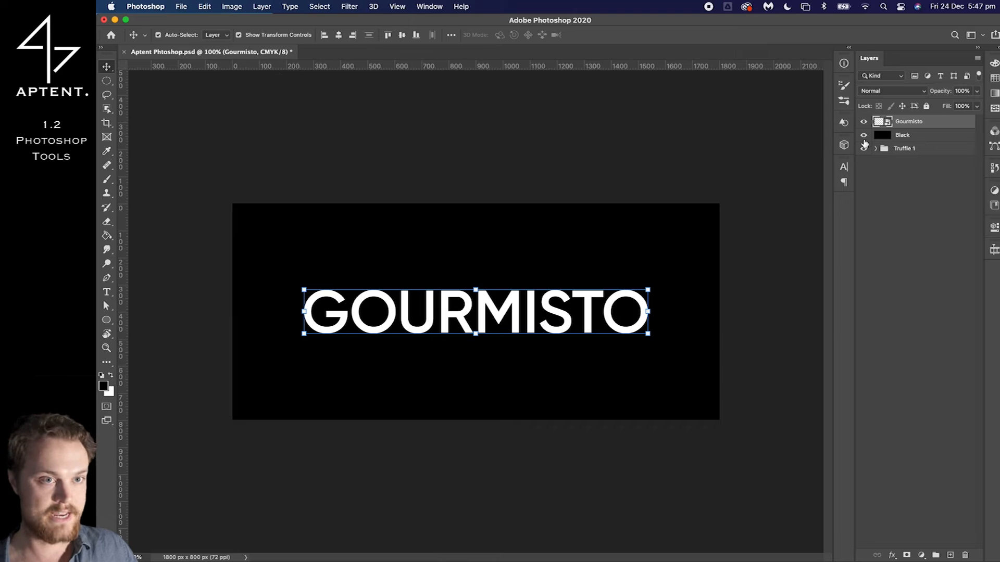
Hide the Gourmisto and Black layers and expand the Truffle 1 group to expose the truffle image
left_click(863, 122)
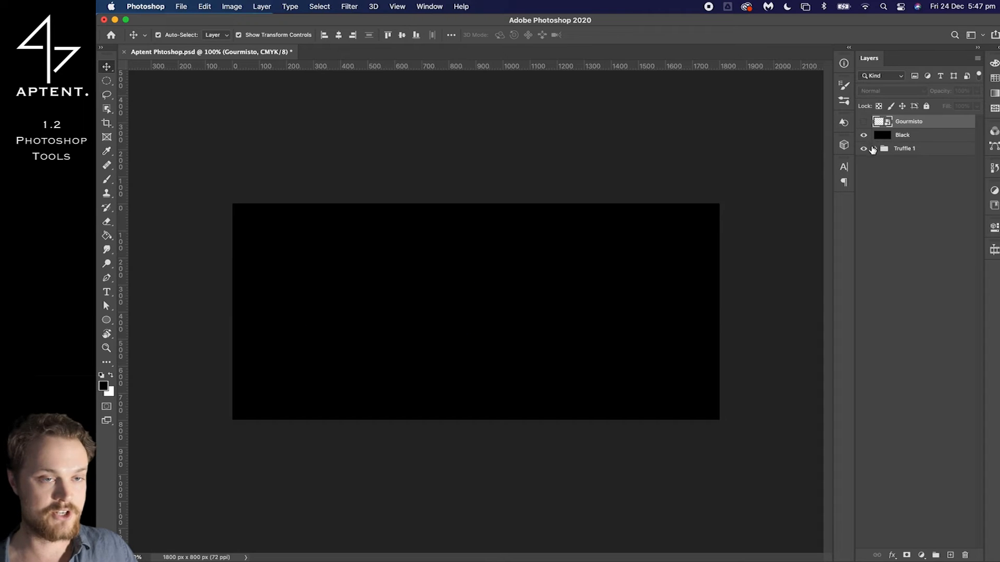
left_click(875, 149)
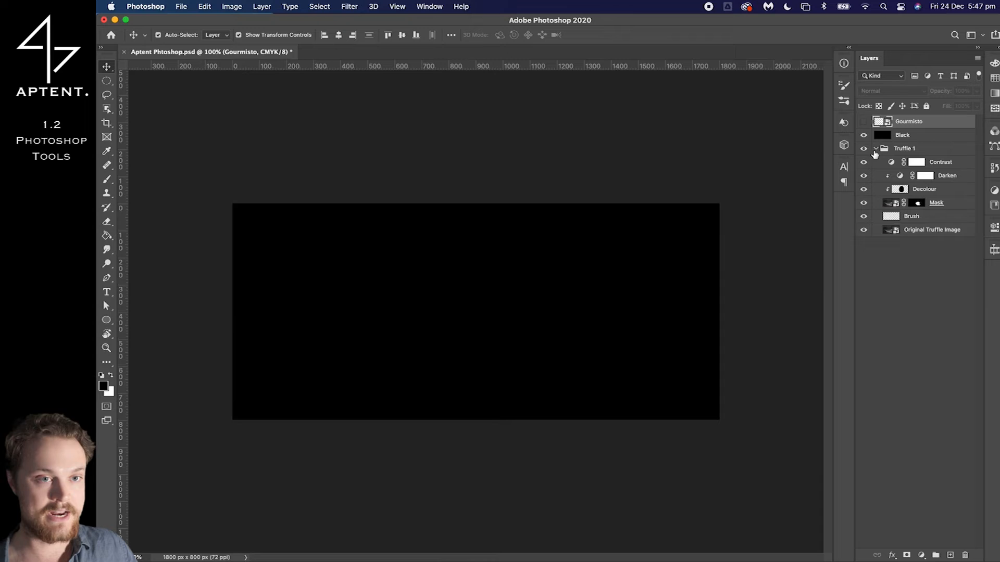
left_click(864, 135)
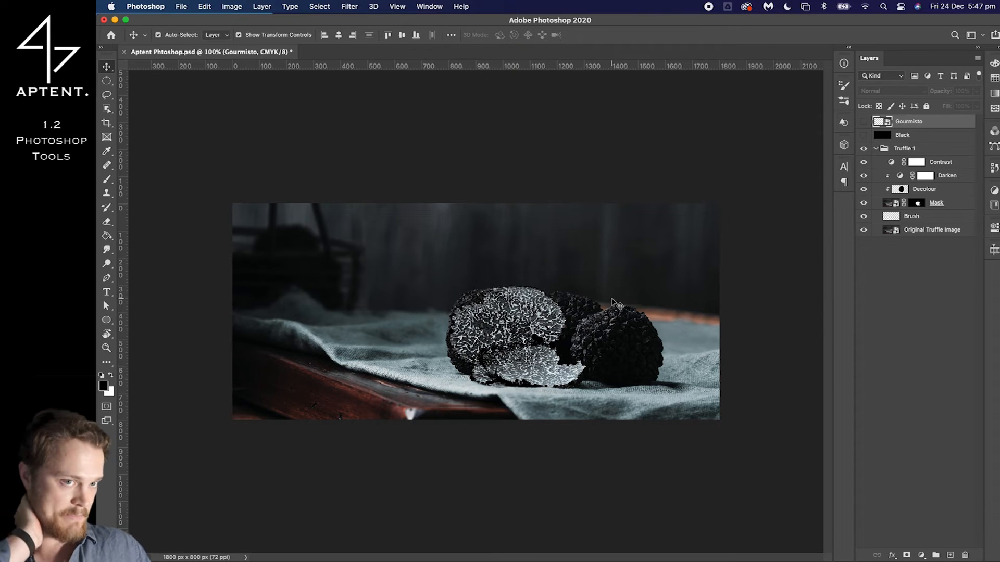
Activate the marquee tools and cycle through their variants, finishing on the Elliptical Marquee
key("m")
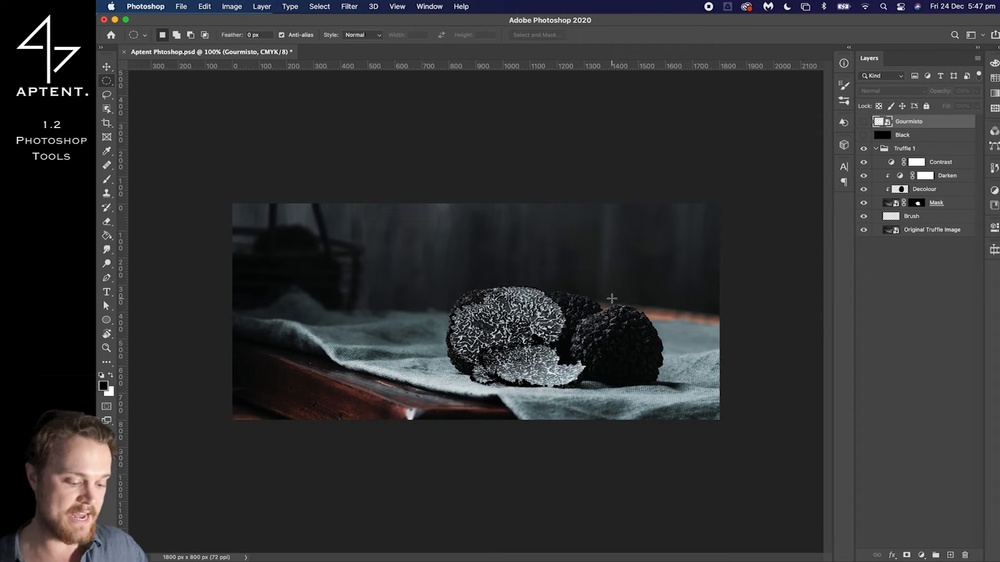
left_click(105, 82, "alt")
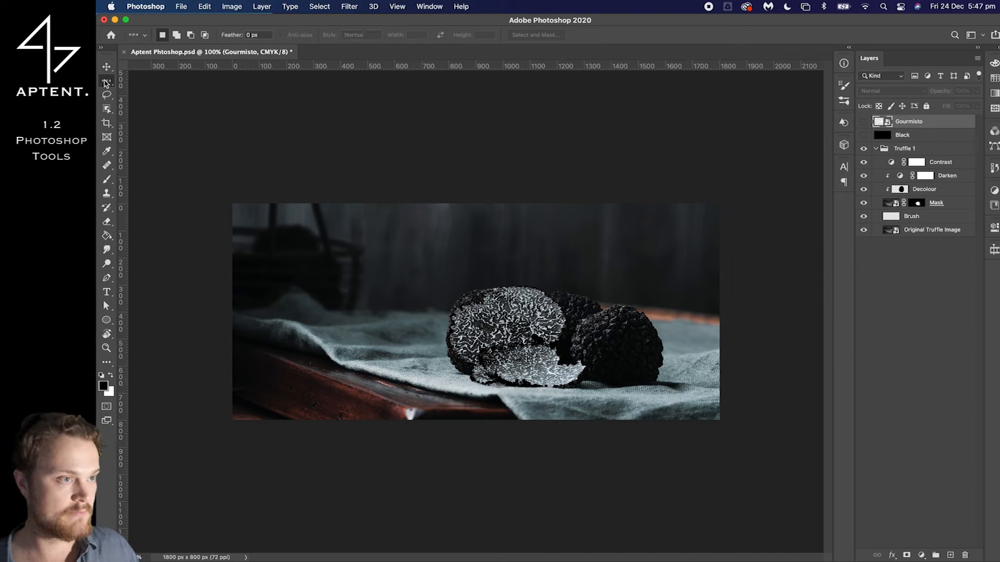
left_click(106, 83, "alt")
left_click(110, 86, "alt")
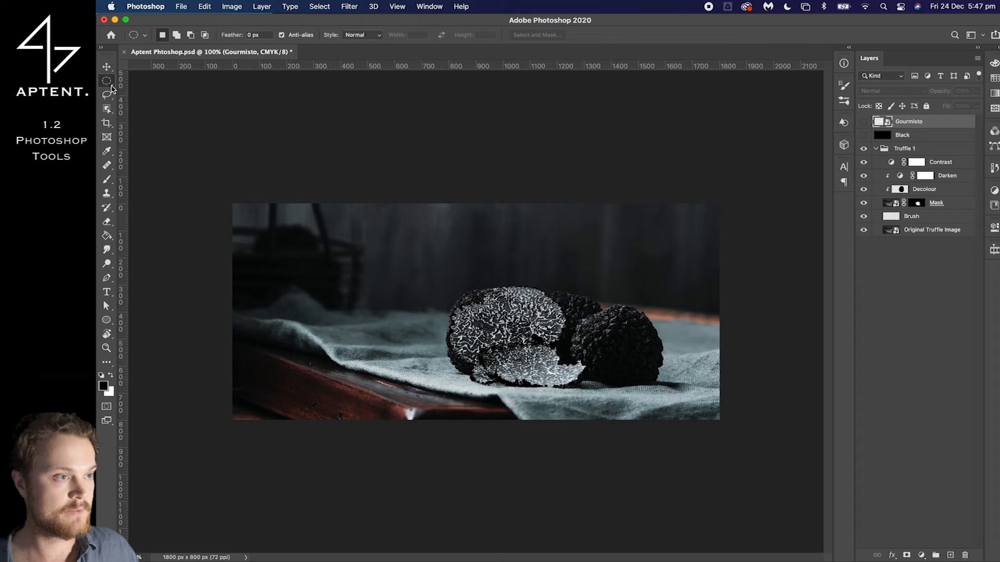
left_click(106, 82, "alt")
left_click(107, 82, "alt")
left_click(107, 82, "alt")
left_click(107, 83, "alt")
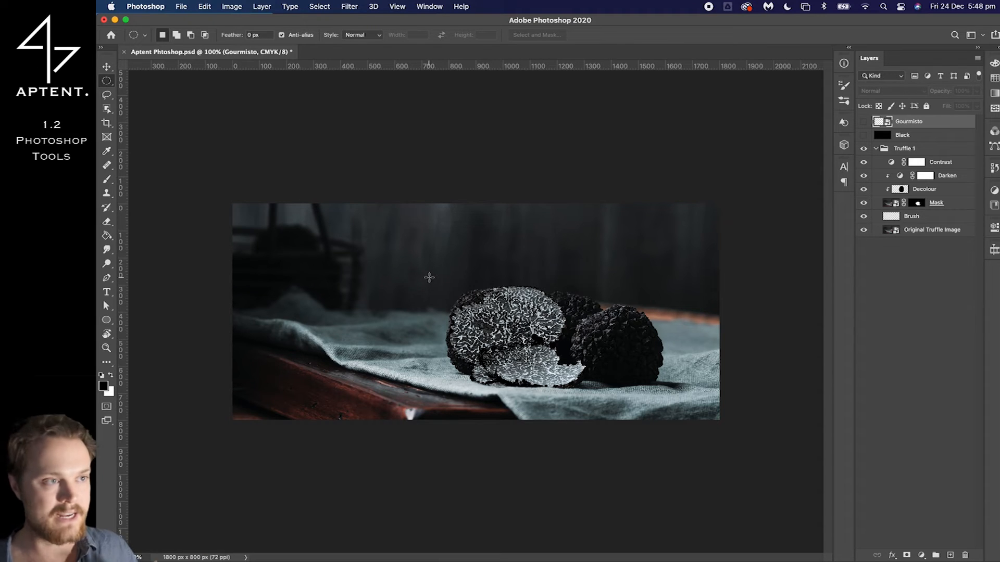
Draw an elliptical selection around the truffles and make Black the active layer
left_click_drag(423, 267, 689, 411)
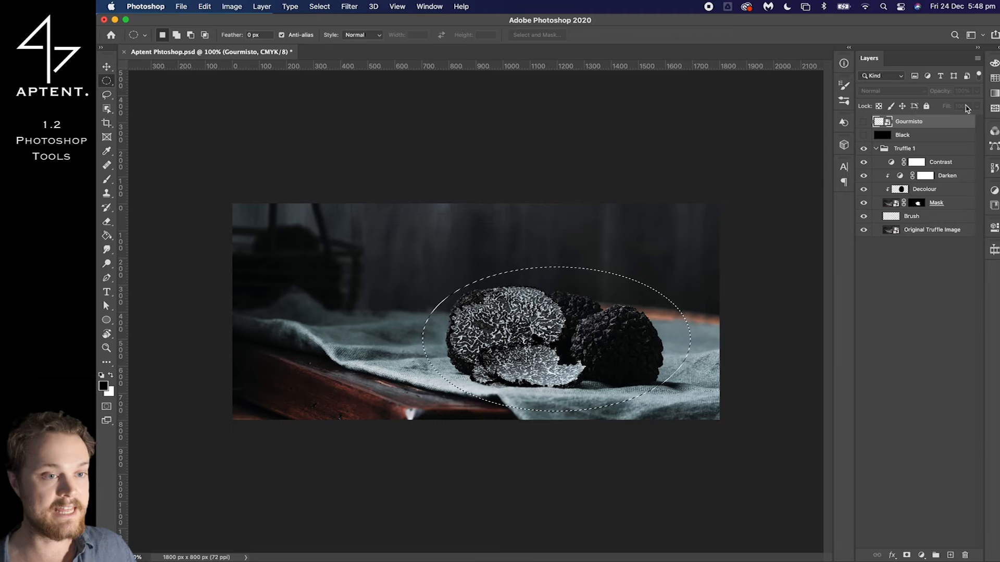
left_click(905, 138)
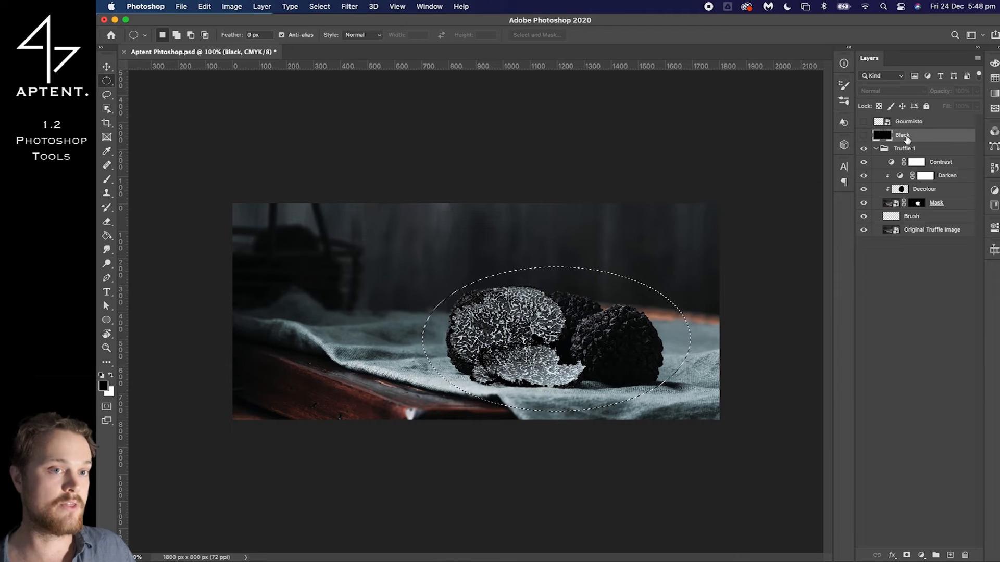
Show the Black layer, shift its elliptically selected area toward the canvas's upper-left corner to uncover the truffles, and deselect
left_click(864, 136)
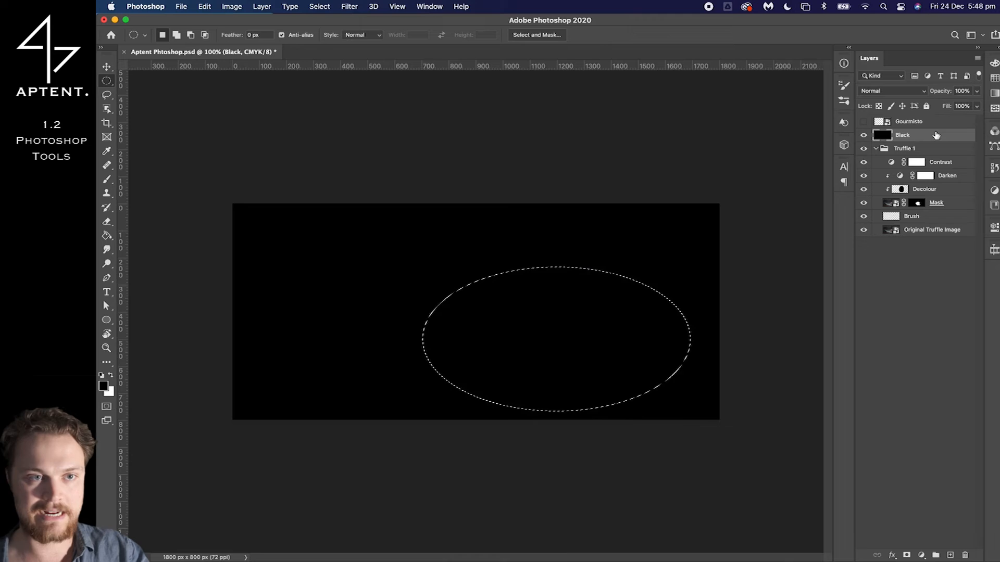
key("v")
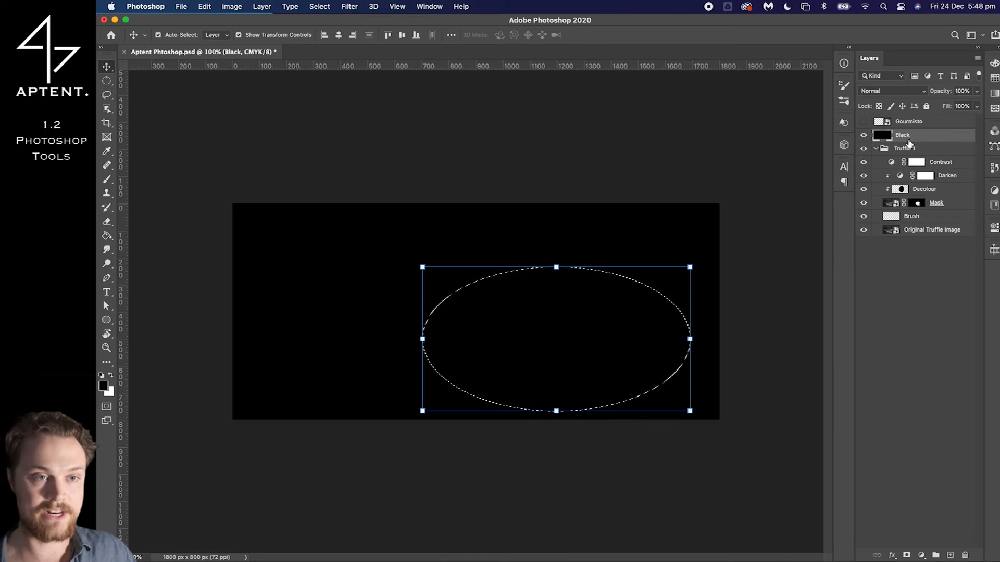
left_click_drag(571, 338, 350, 255)
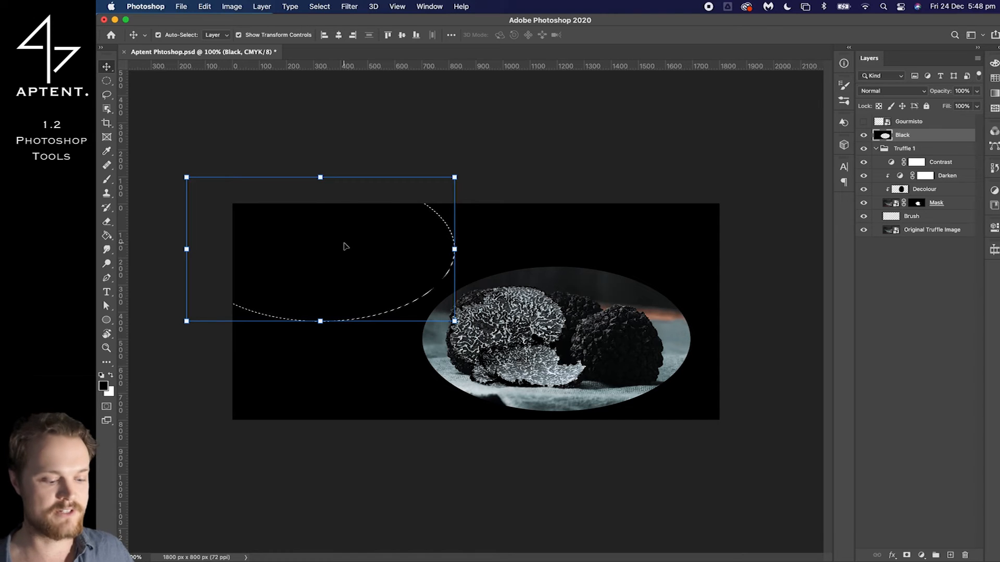
key("m")
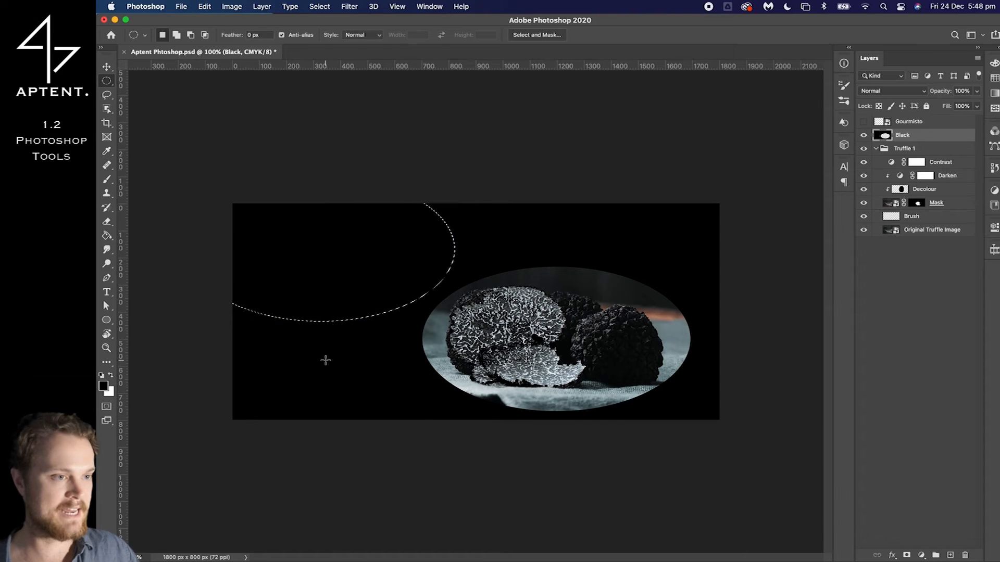
left_click(326, 360)
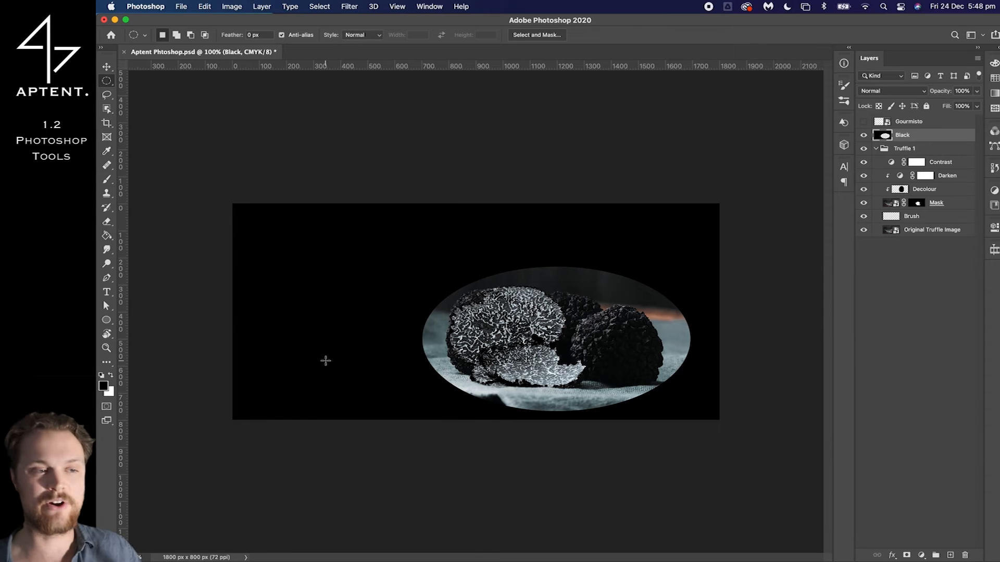
Undo the move of the elliptical cut-out and hide the Black layer
key("v")
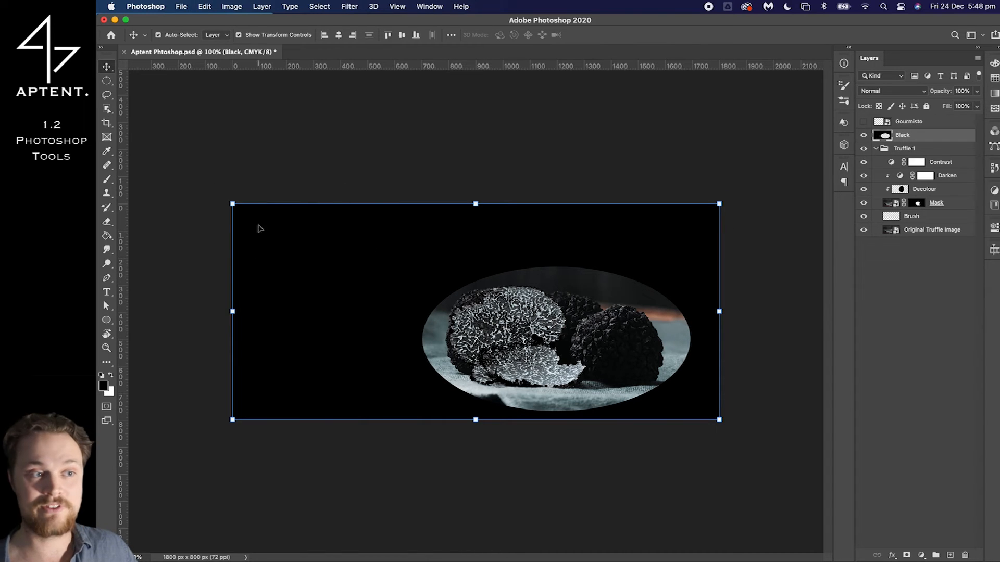
key("super+z")
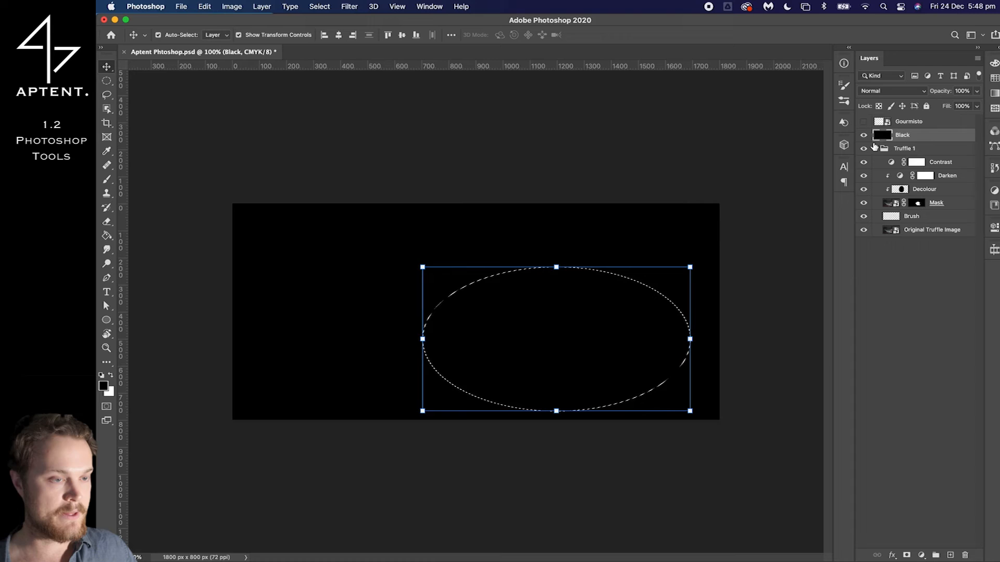
left_click(864, 135)
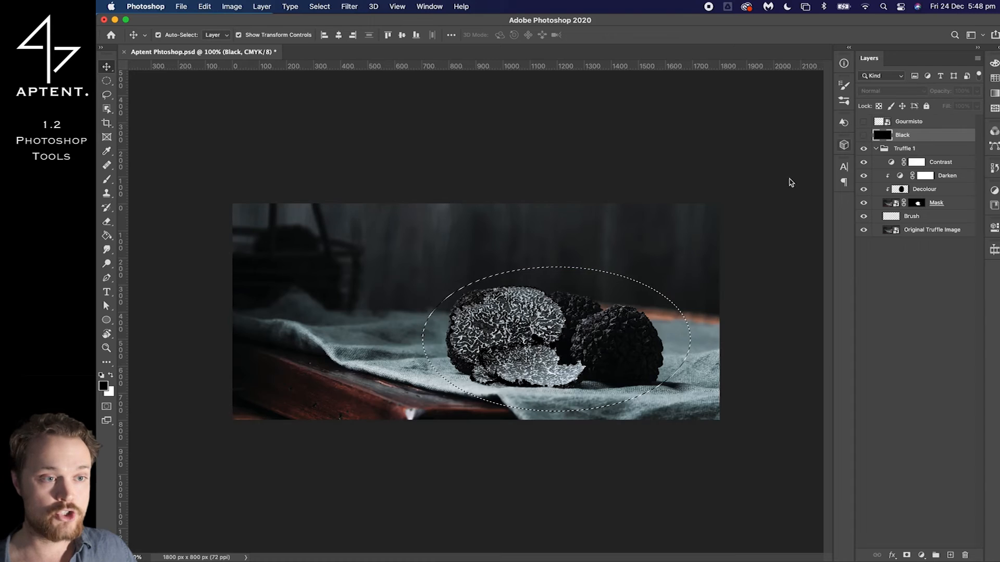
Clear the elliptical selection and trace a small Lasso selection along the upper edge of the sliced truffle
key("m")
left_click(692, 241)
key("l")
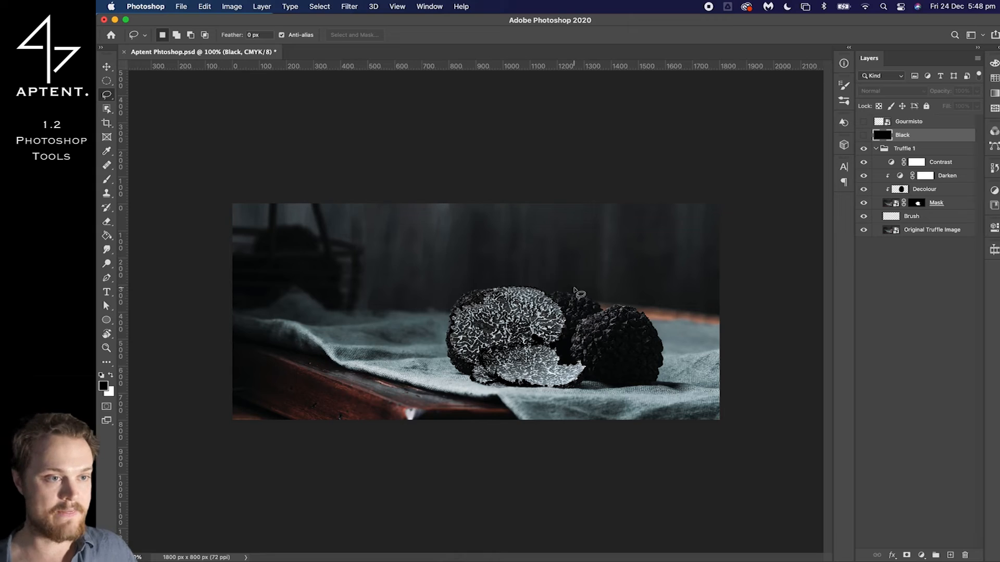
scroll(529, 302, "up", 1)
scroll(535, 306, "up", 10)
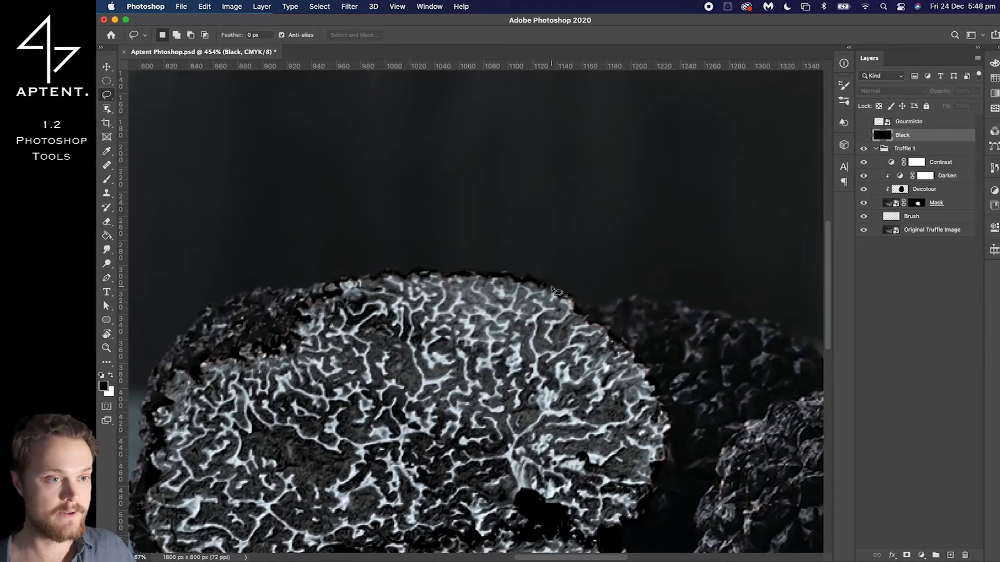
scroll(518, 273, "up", 3)
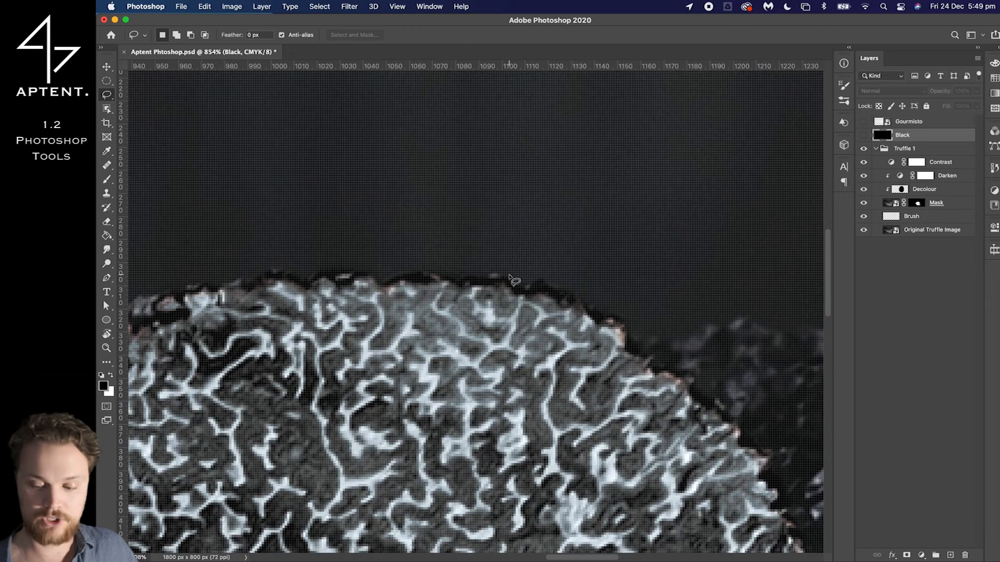
mouse_move(510, 275)
left_mouse_down()
mouse_move(548, 279)
mouse_move(586, 300)
left_mouse_up()
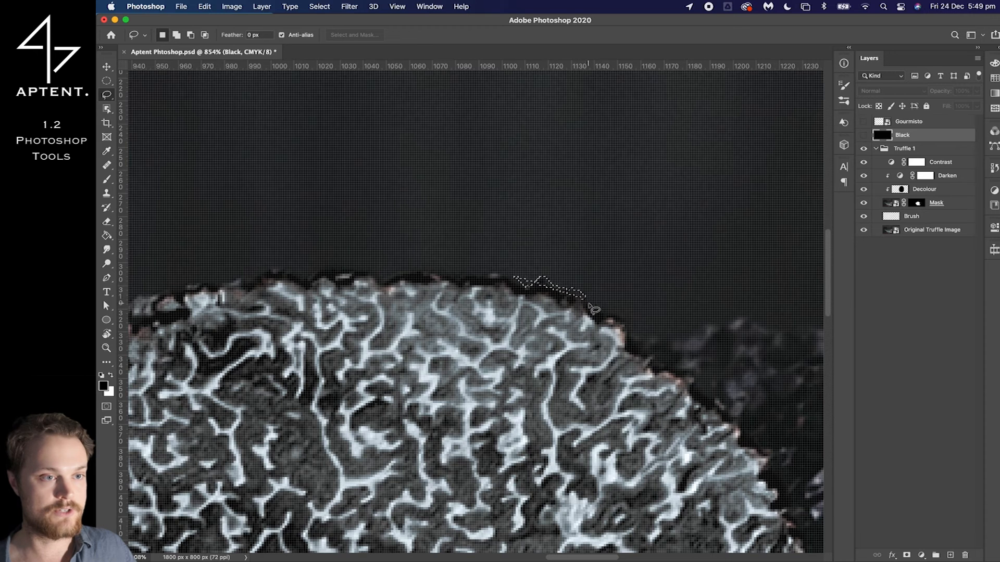
Draw a loose freehand Lasso selection around the whole group of truffles
scroll(587, 306, "down", 4)
scroll(594, 312, "down", 5)
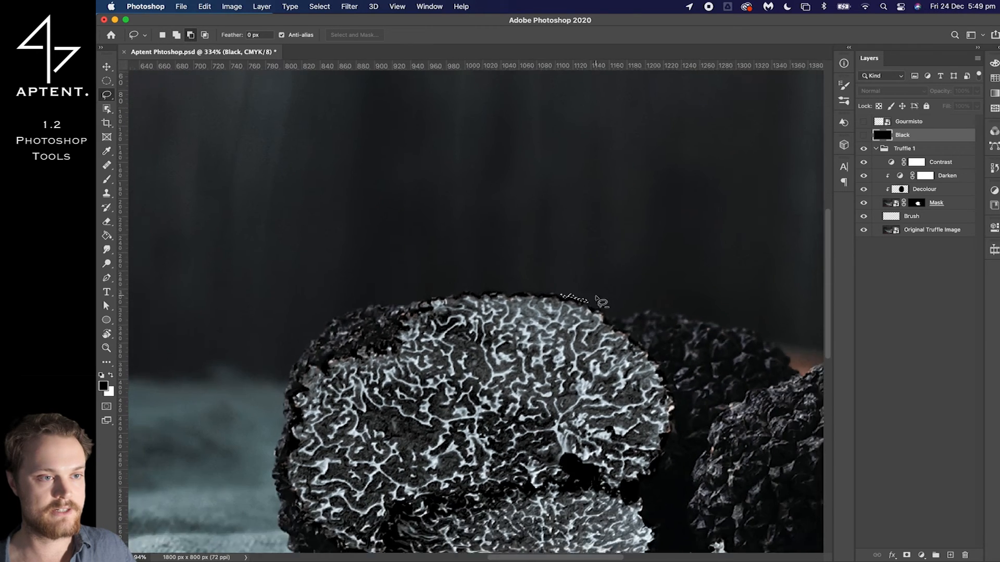
mouse_move(608, 282)
left_mouse_down()
mouse_move(484, 276)
mouse_move(443, 302)
mouse_move(426, 388)
mouse_move(513, 433)
mouse_move(681, 441)
mouse_move(754, 411)
mouse_move(742, 328)
mouse_move(674, 286)
mouse_move(637, 275)
mouse_move(610, 281)
left_mouse_up()
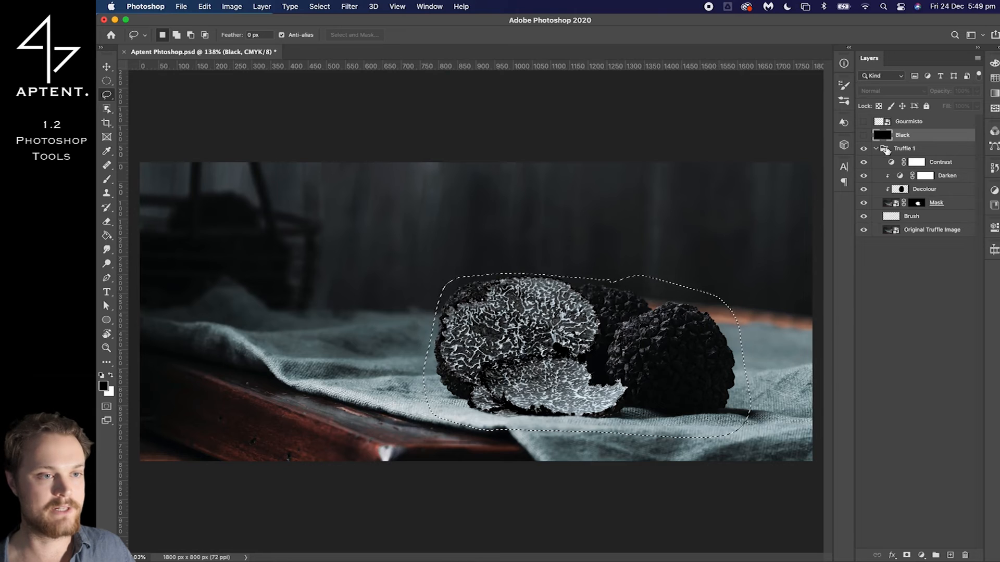
Show the Black layer, try moving its lassoed area off the truffles toward the canvas's upper-left corner, and undo the move
left_click(863, 135)
key("v")
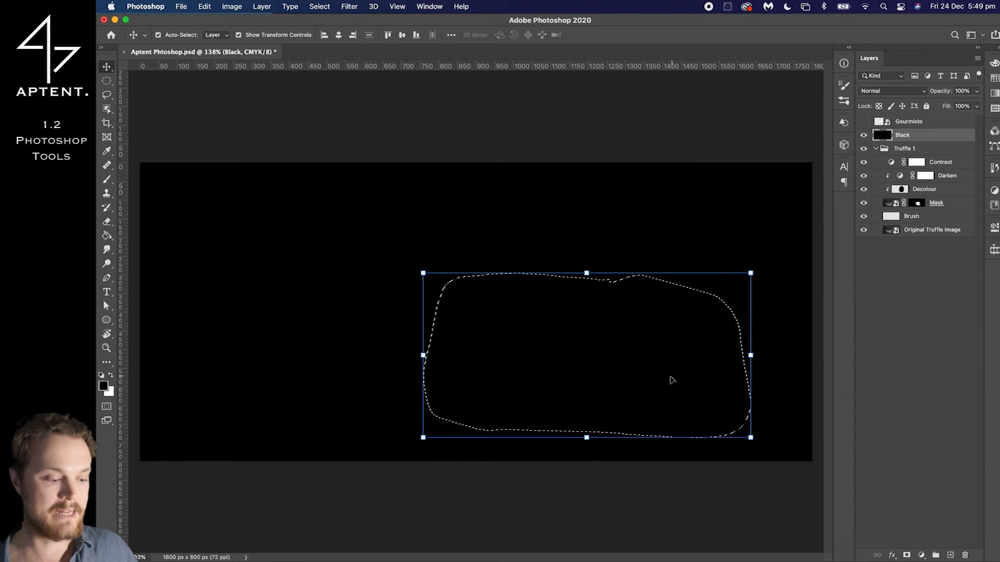
mouse_move(670, 380)
left_mouse_down()
mouse_move(517, 335)
mouse_move(376, 221)
left_mouse_up()
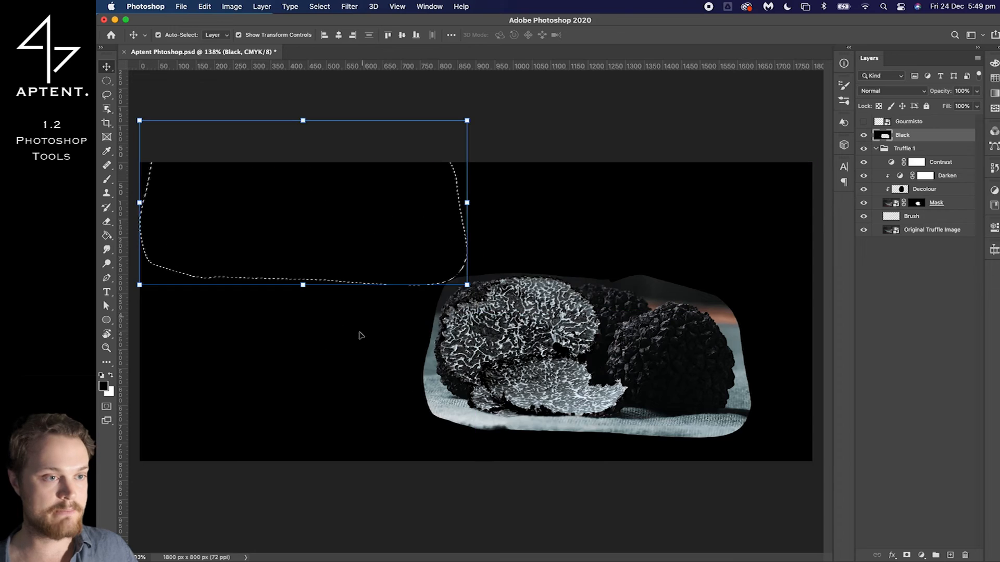
scroll(358, 355, "down", 10)
scroll(400, 334, "up", 4)
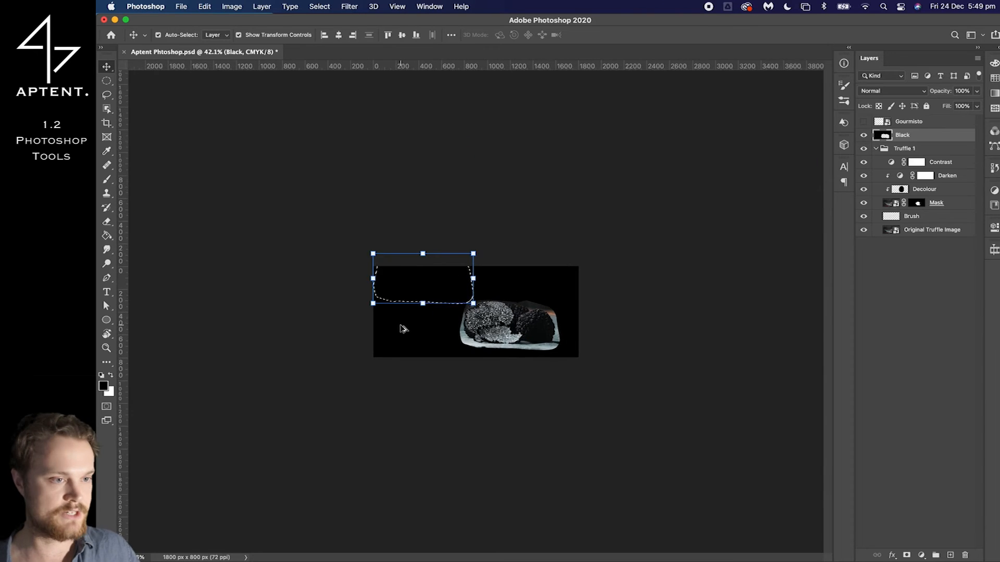
key("super+z")
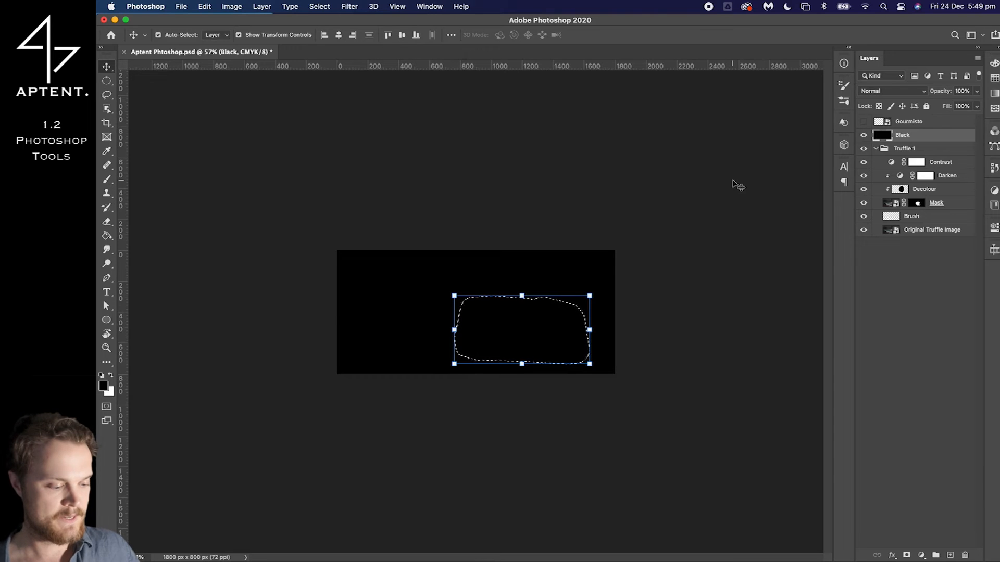
Show the Gourmisto layer and clear the lasso selection
left_click(863, 121)
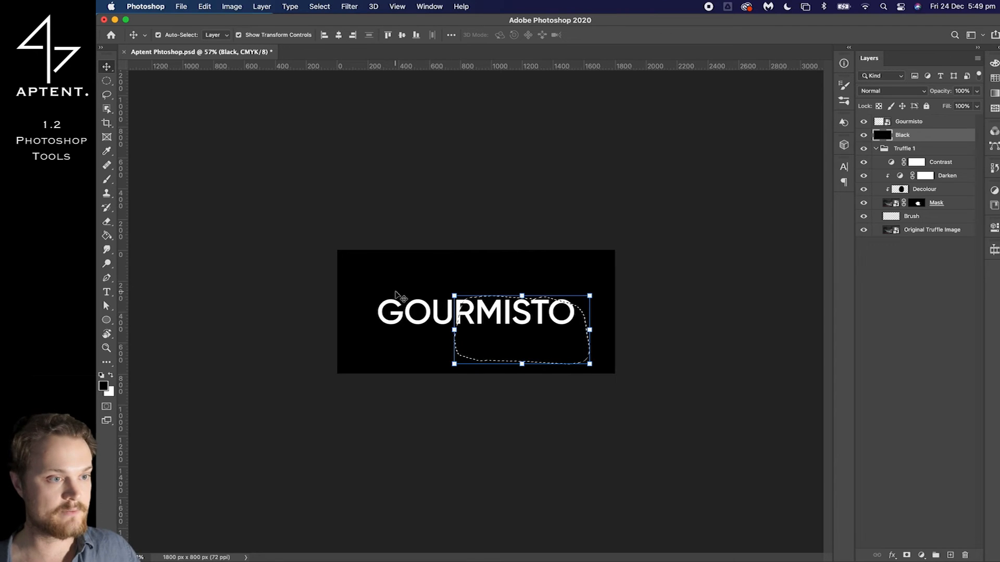
key("l")
key("super+d")
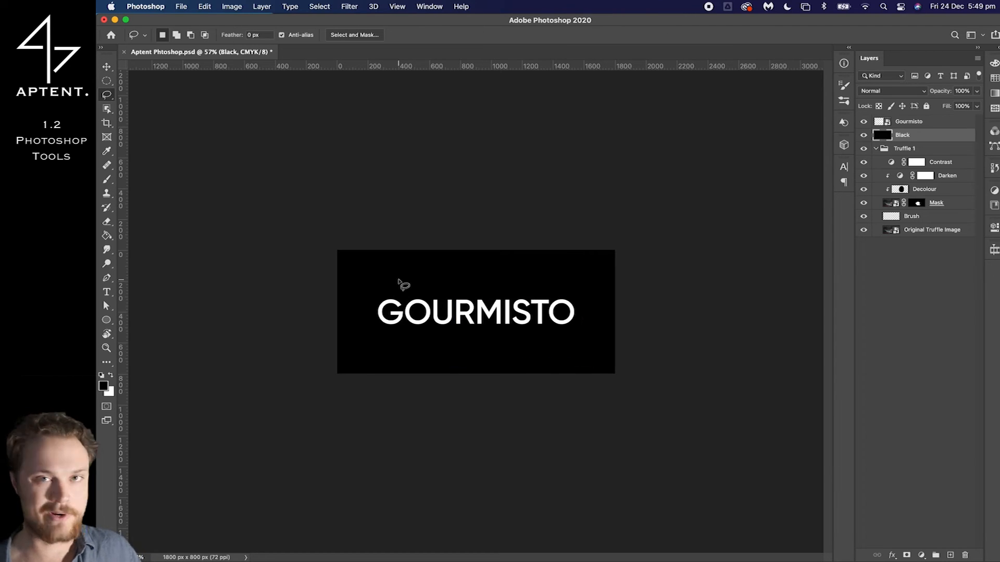
Add the text GOURMISTO in white (#ffffff) Poppins Medium above the existing wordmark
key("t")
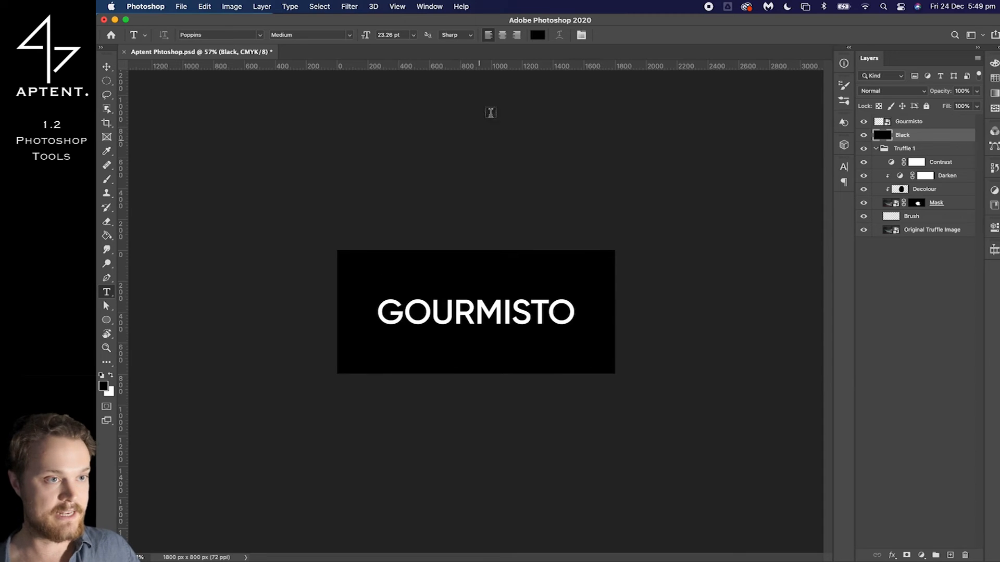
left_click(537, 34)
left_click_drag(723, 299, 714, 237)
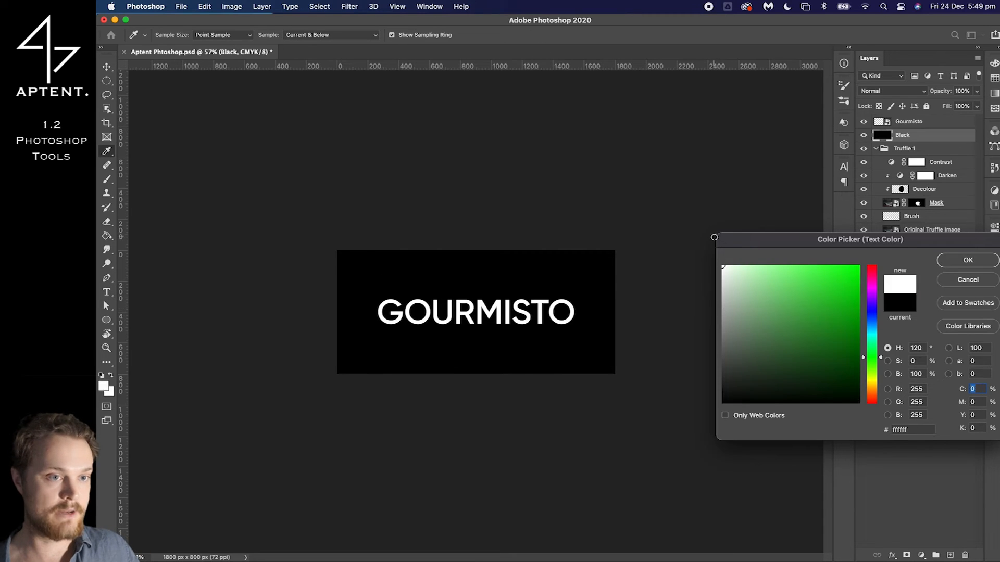
left_click(966, 260)
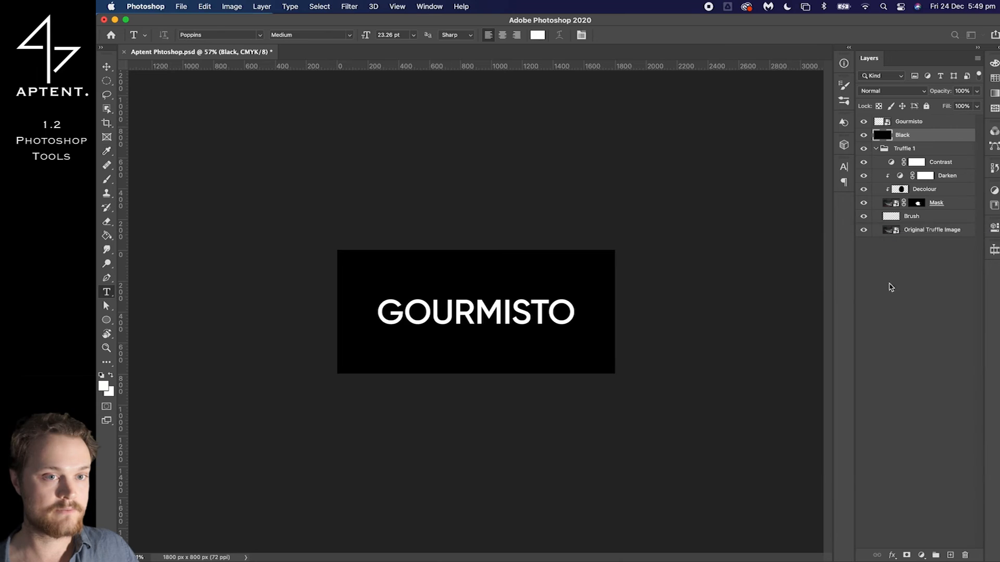
left_click(452, 276)
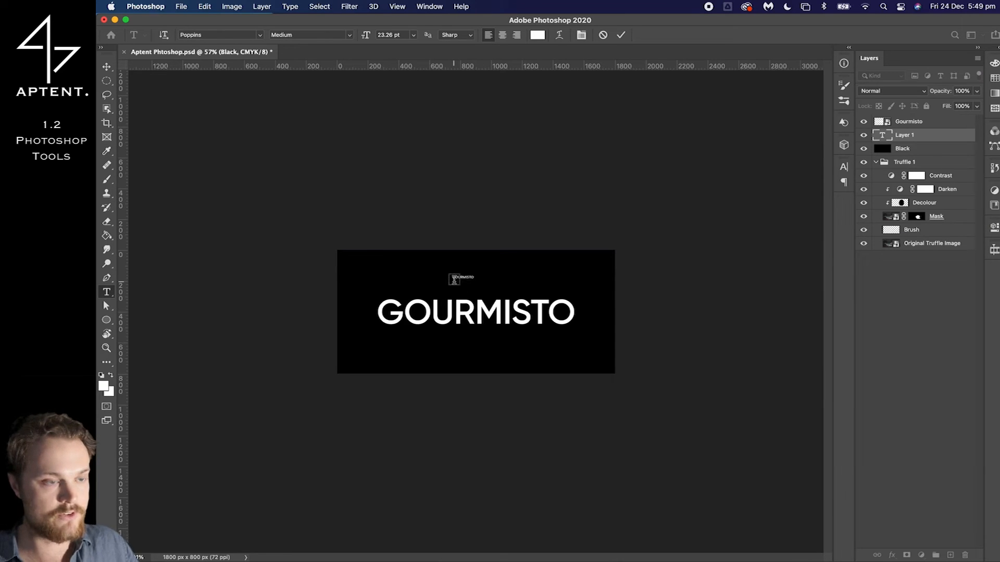
key("super+Return")
Scale the new GOURMISTO text to about 211.83 pt and place it centred just above the wordmark
key("super+t")
left_click_drag(476, 281, 602, 322)
left_click_drag(576, 281, 539, 287)
left_click(647, 38)
scroll(533, 203, "up", 5)
scroll(534, 207, "down", 1)
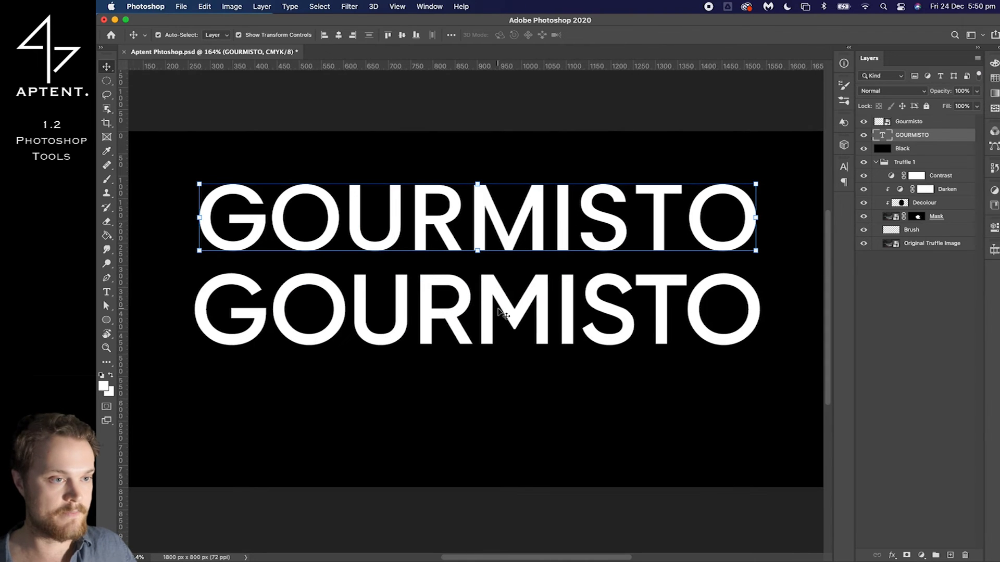
Open the upper GOURMISTO text for editing, cancel the edit, and return to the Move tool
double_click(505, 225)
left_click(505, 225)
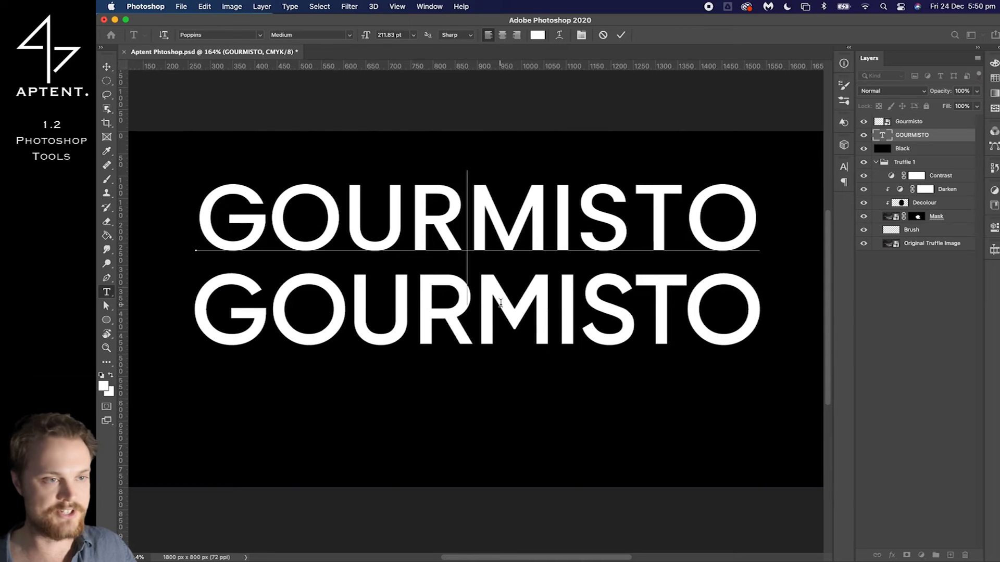
key("Escape")
key("v")
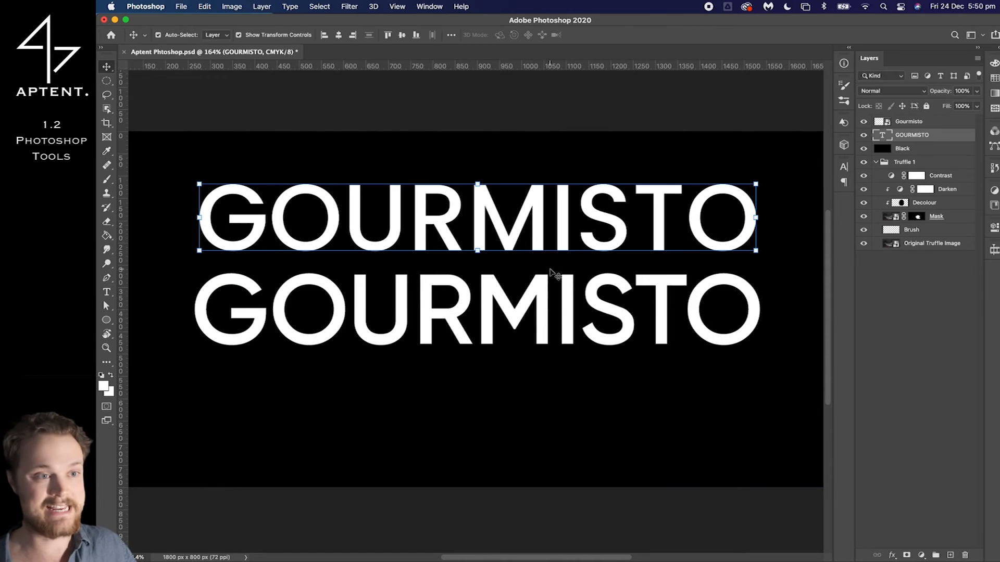
Create a new layer above the GOURMISTO text and paint a broad white brush stroke across the upper wordmark
scroll(551, 270, "down", 2)
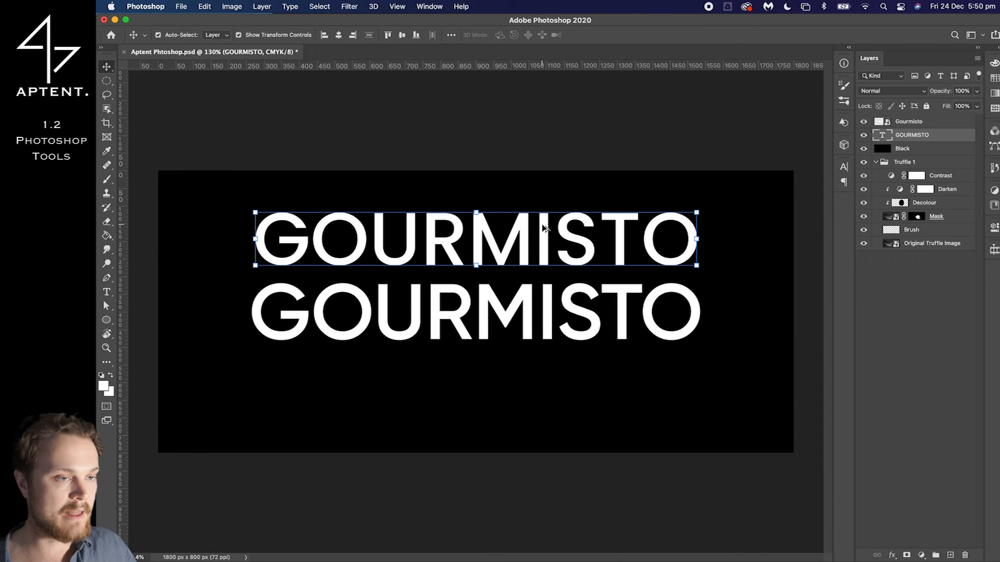
left_click(951, 555)
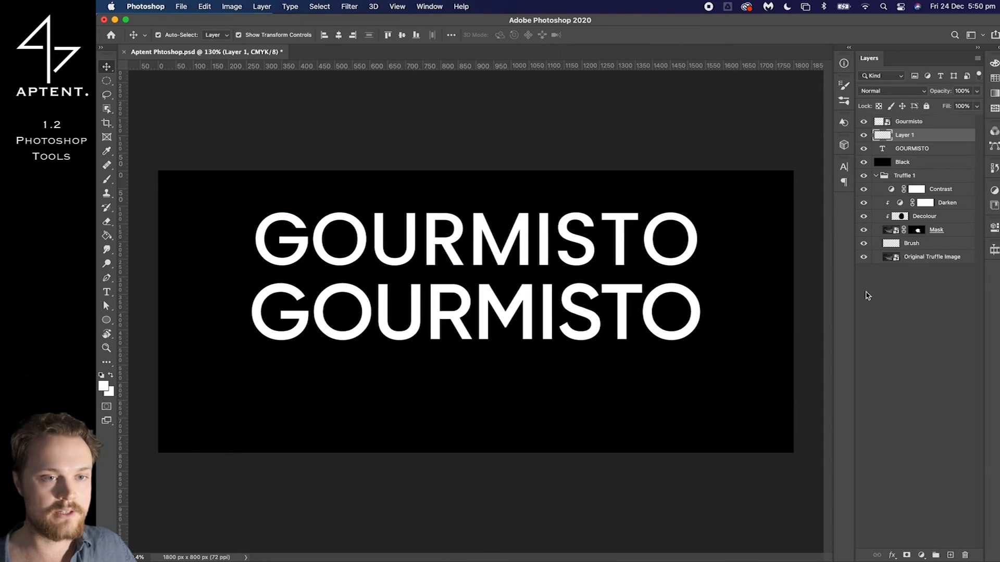
key("b")
left_click_drag(224, 227, 706, 229)
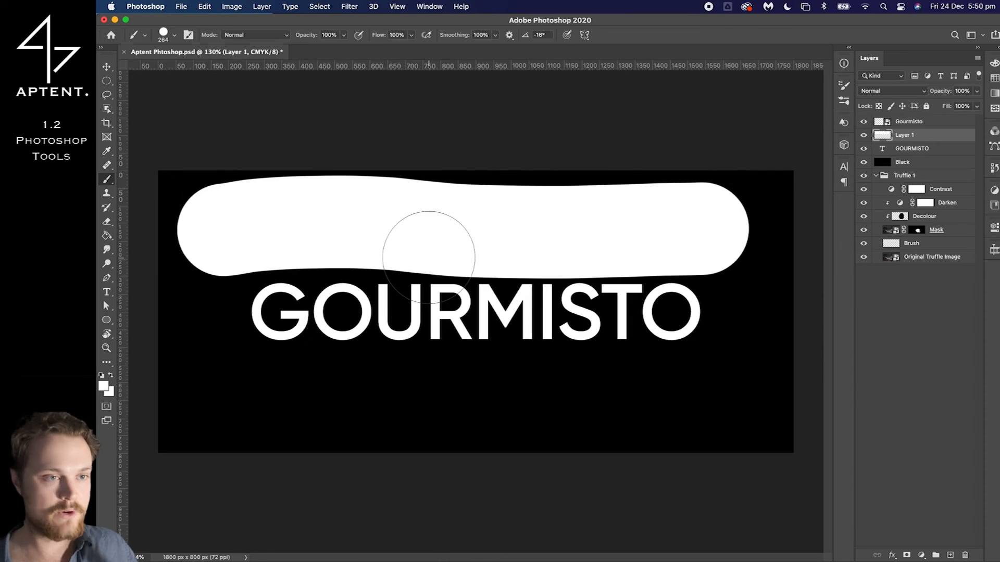
Erase the white brush stroke covering the upper GOURMISTO text on Layer 1
key("e")
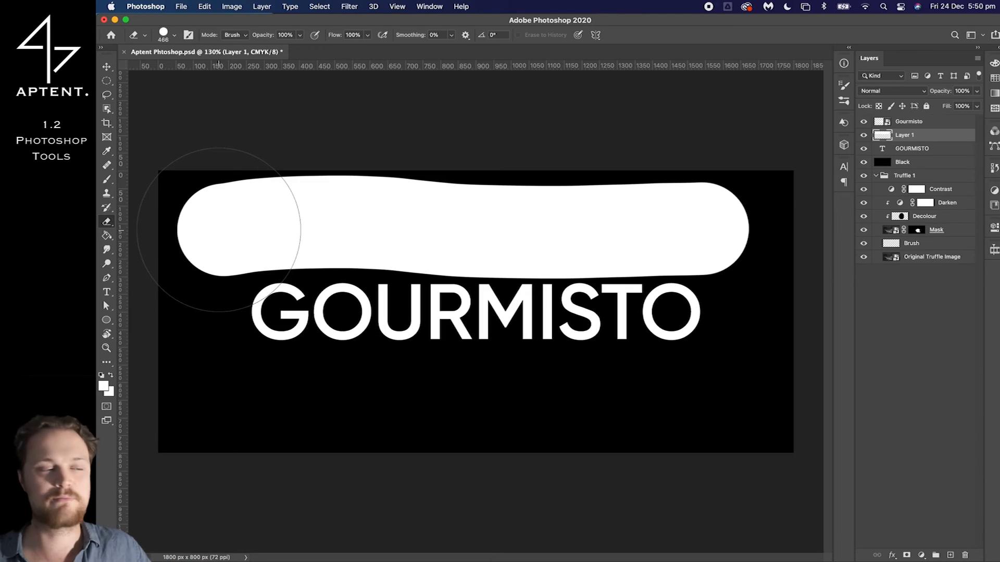
mouse_move(176, 229)
left_mouse_down()
mouse_move(344, 219)
mouse_move(687, 229)
left_mouse_up()
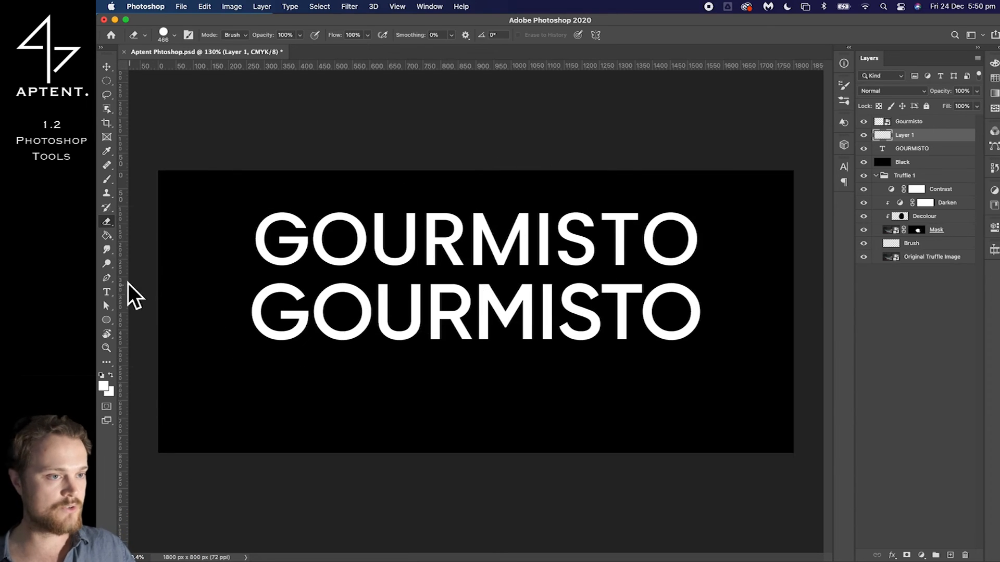
Sample the start of the upper GOURMISTO text with the Clone Stamp and clone it slightly lower on a new layer
key("s")
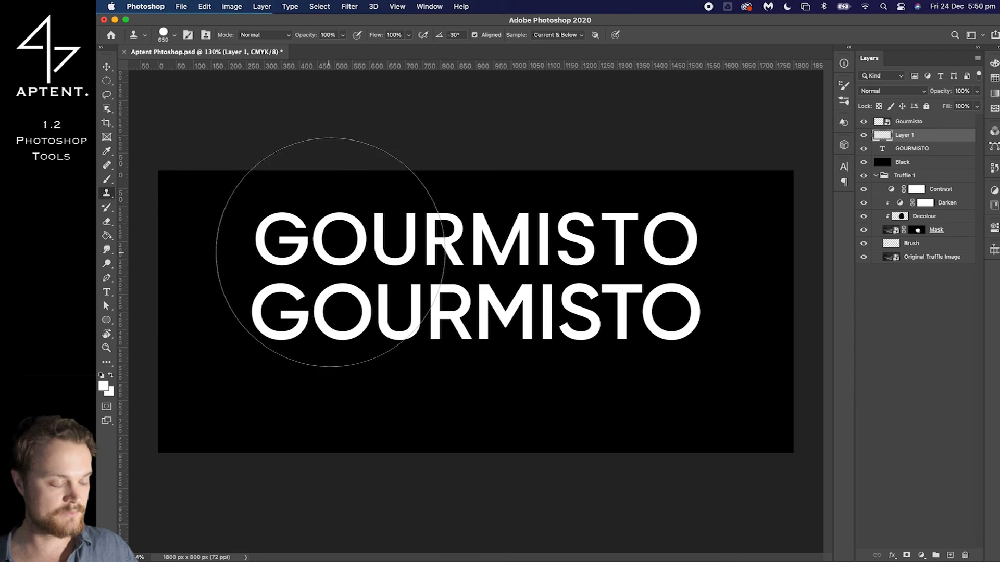
left_click(320, 241, "alt")
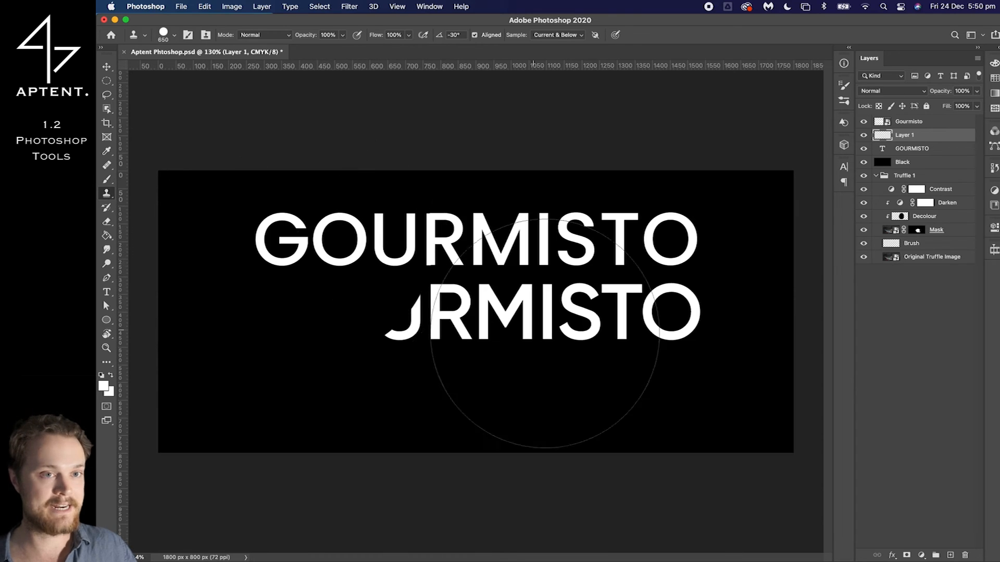
left_click(950, 555)
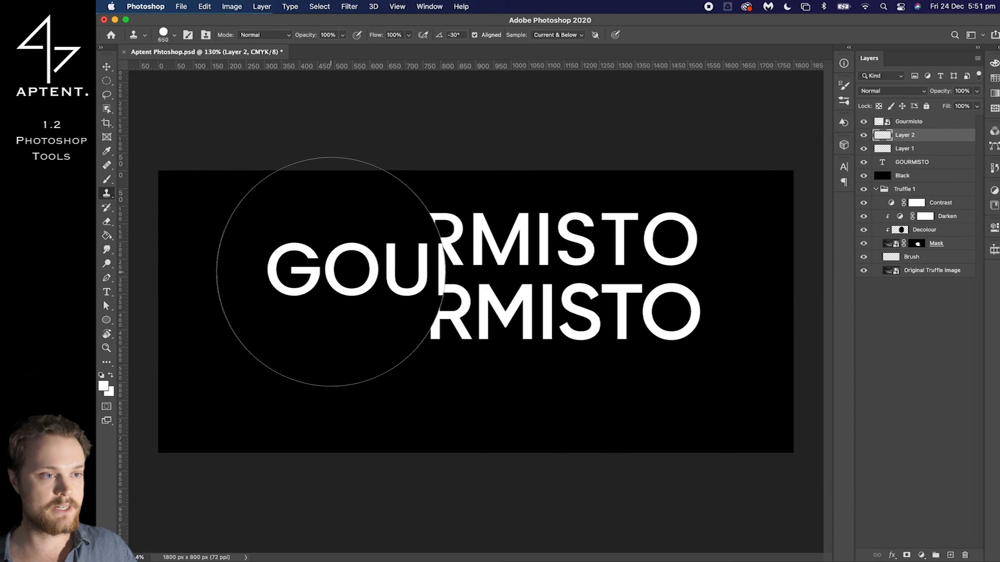
left_click(326, 275)
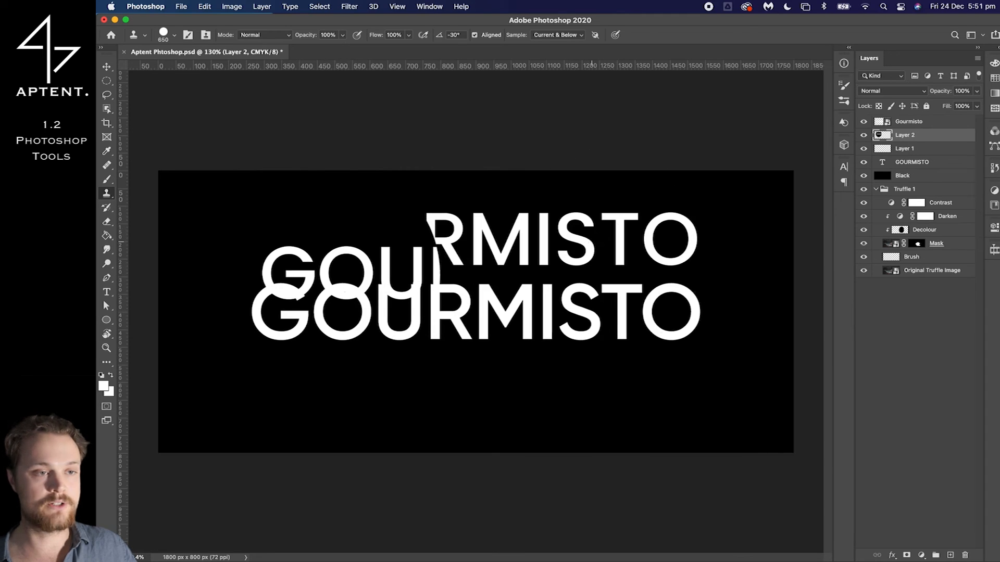
Sample the end of the upper GOURMISTO text and clone-stamp overlapping copies across both lines of text
left_click(592, 241, "alt")
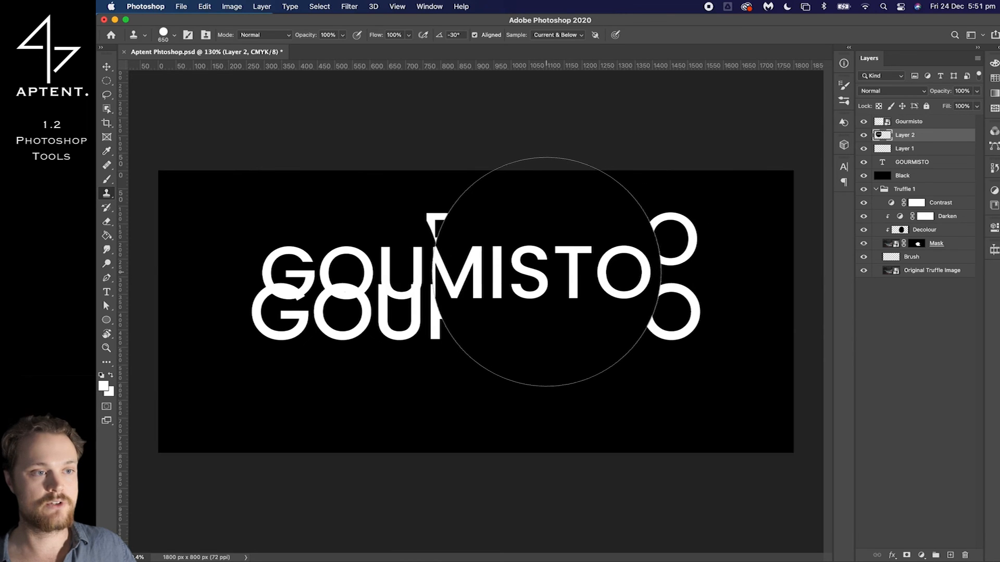
left_click(592, 270)
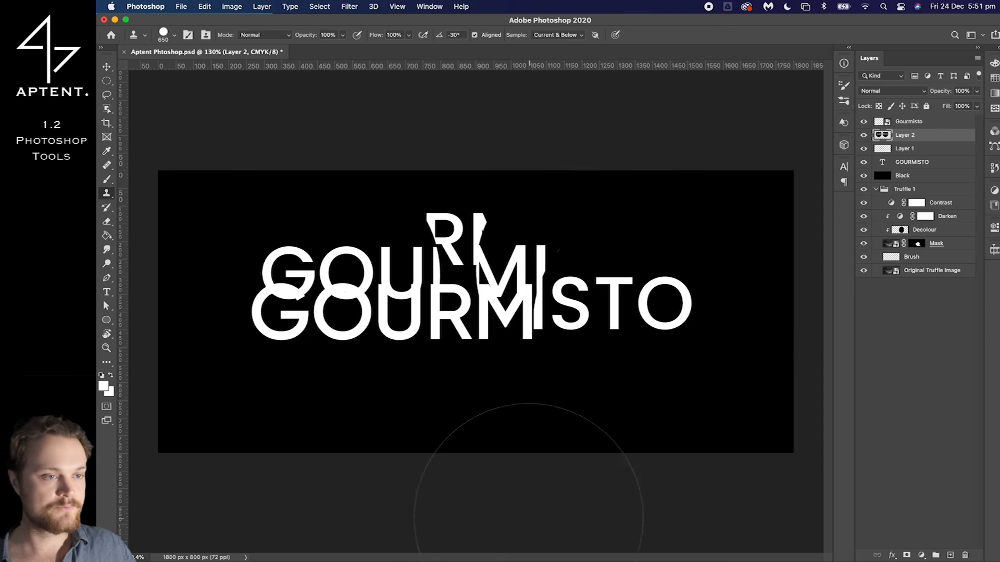
left_click(263, 299)
left_click(602, 264)
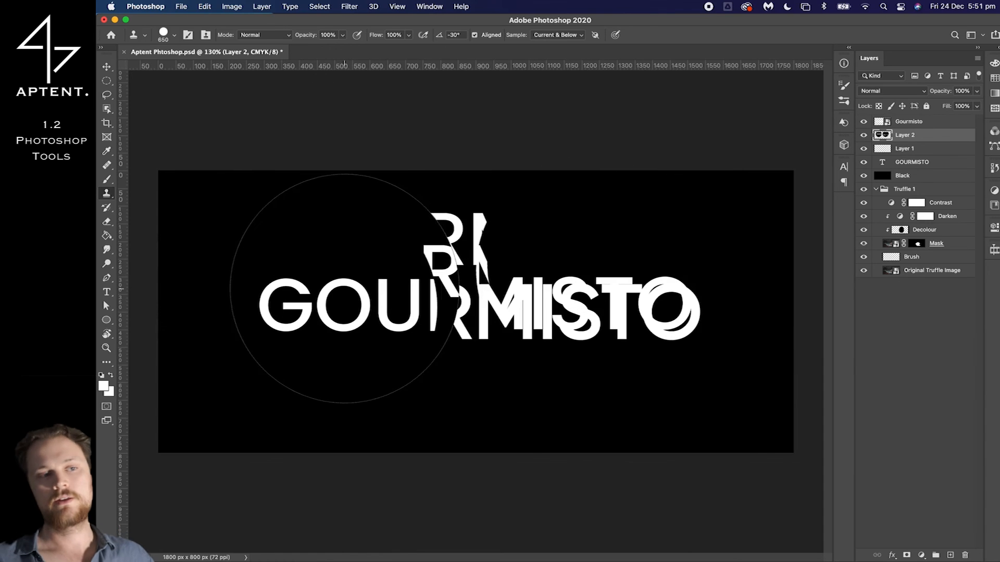
Undo all the clone stamping and the creation of Layer 2
key("super+z")
key("super+z")
key("super+z")
key("super+z")
key("super+z")
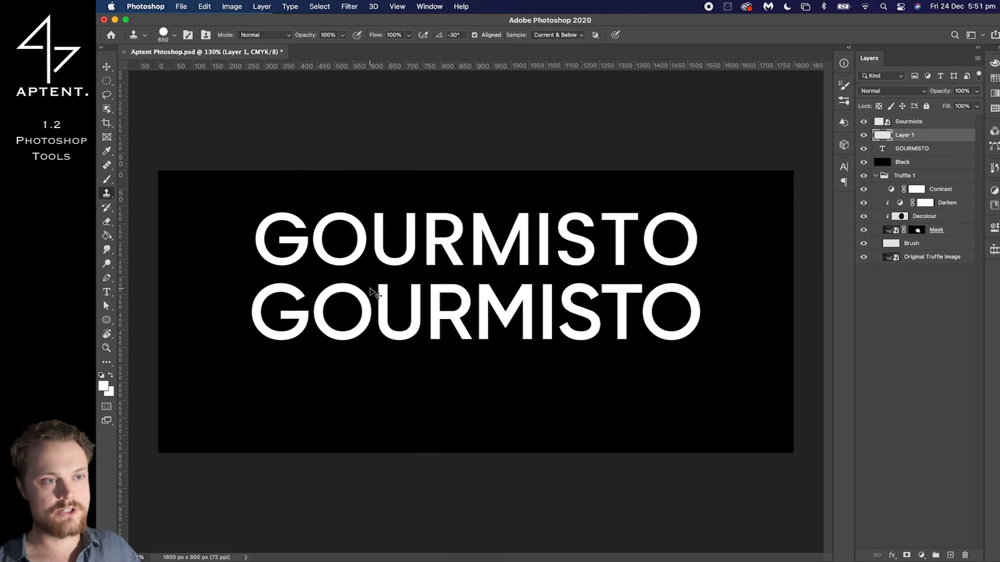
Undo the earlier edits until Layer 1 and the upper GOURMISTO text are removed, and save the document with the Move tool active
key("super+z")
key("super+z")
key("super+z")
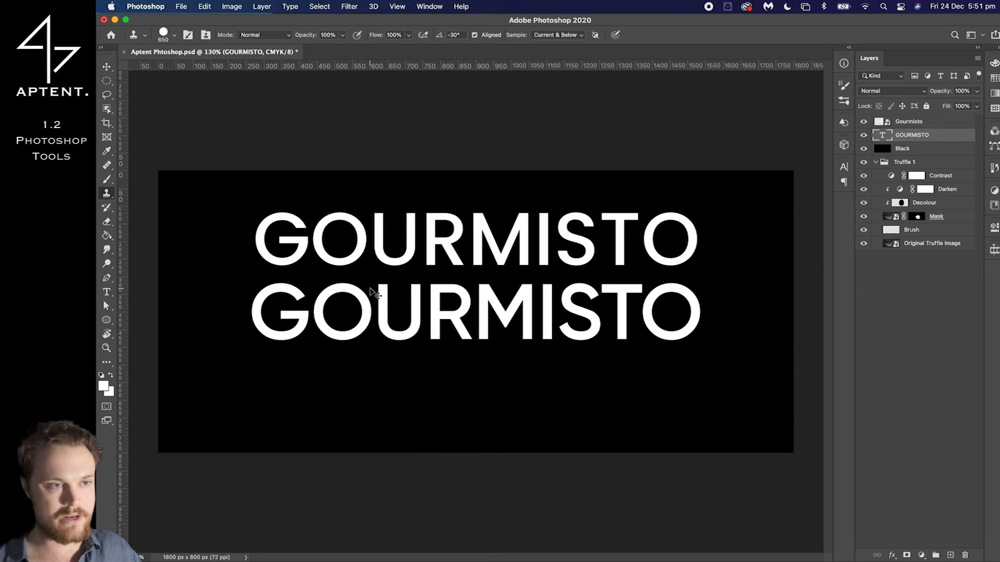
key("super+z")
key("super+z")
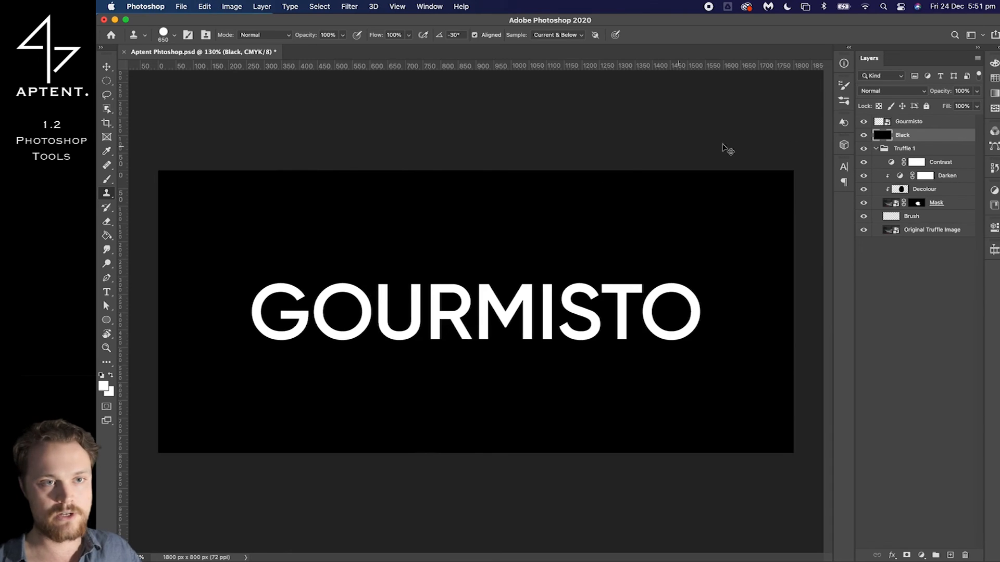
key("v")
key("super+s")
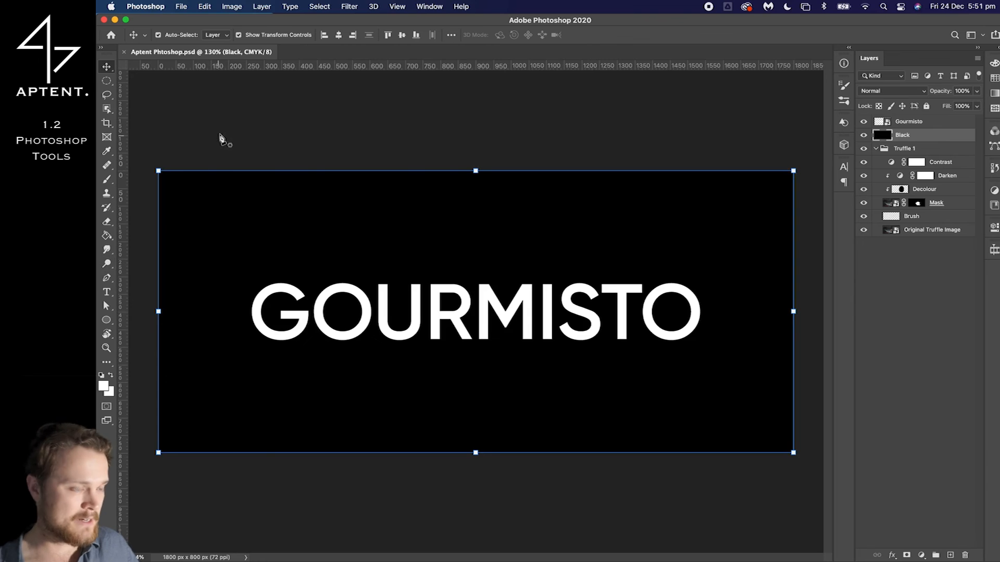
Activate the Pen tool, cycle through the shape tools to the Rectangle tool, and return to the Move tool
key("p")
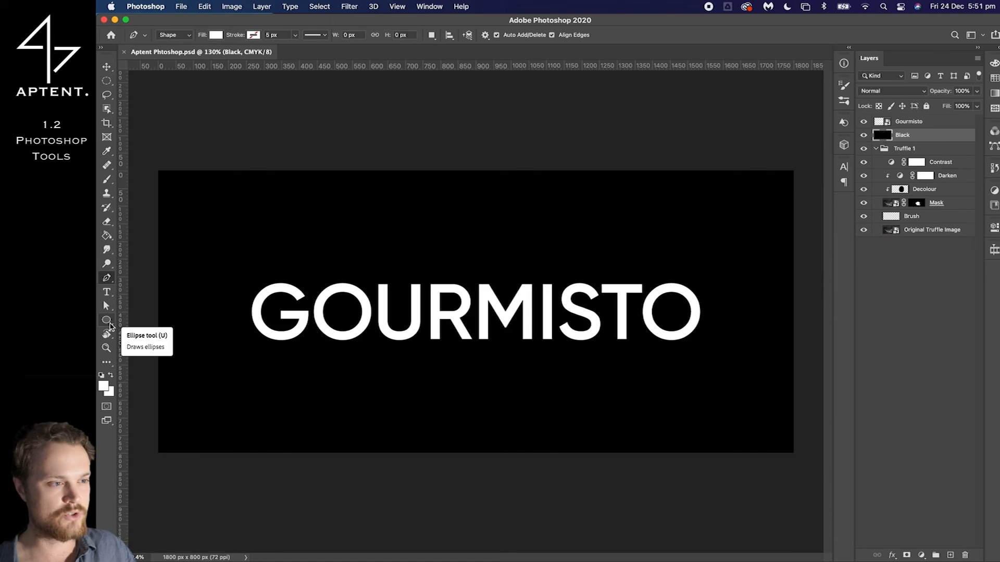
key("shift+u")
key("shift+u")
key("shift+u")
key("shift+u")
key("shift+u")
key("shift+u")
key("shift+u")
key("shift+u")
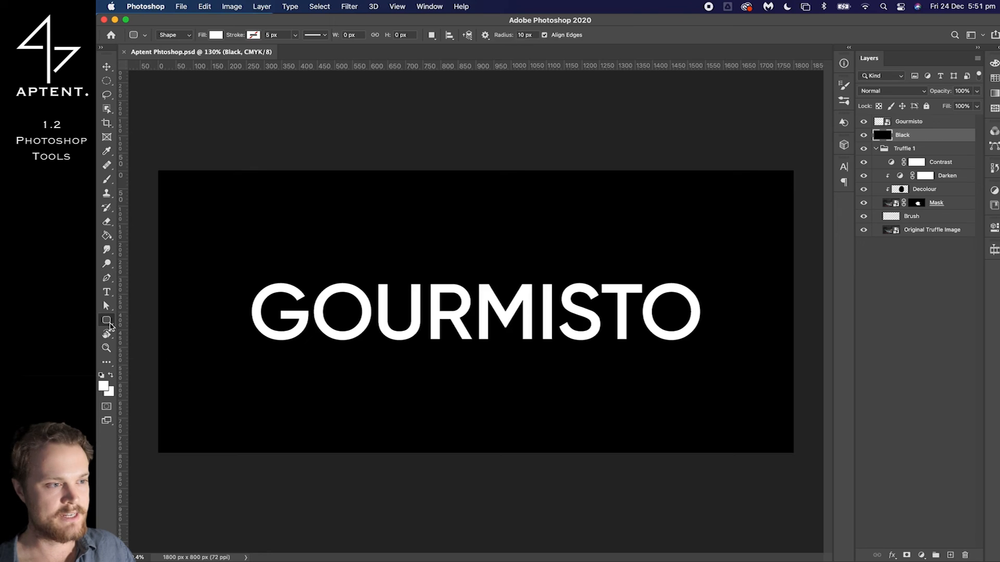
key("shift+u")
key("shift+u")
key("shift+u")
key("shift+u")
key("shift+u")
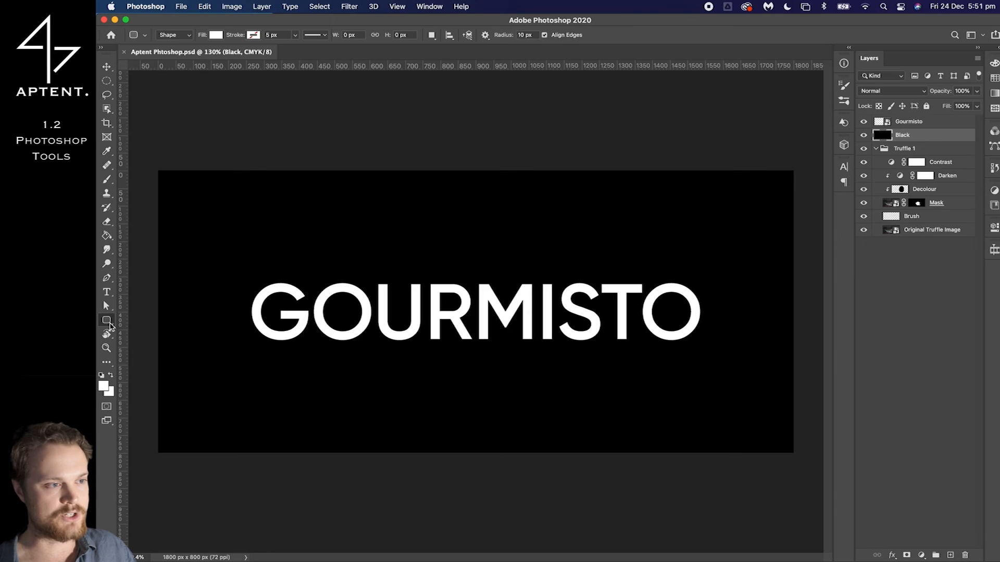
key("shift+u")
key("shift+u")
key("shift+u")
key("shift+u")
key("shift+u")
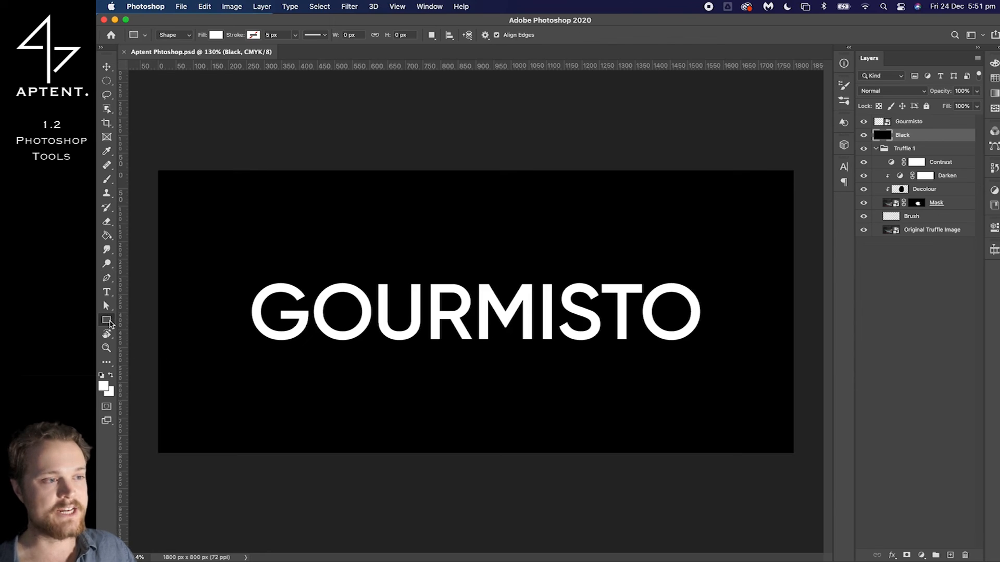
key("shift+u")
key("shift+u")
key("shift+u")
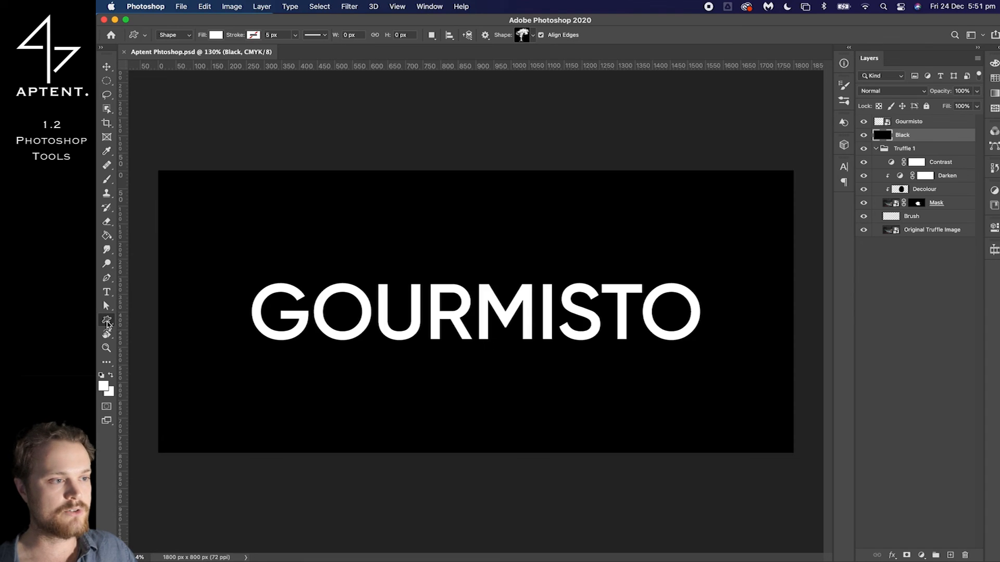
key("shift+u")
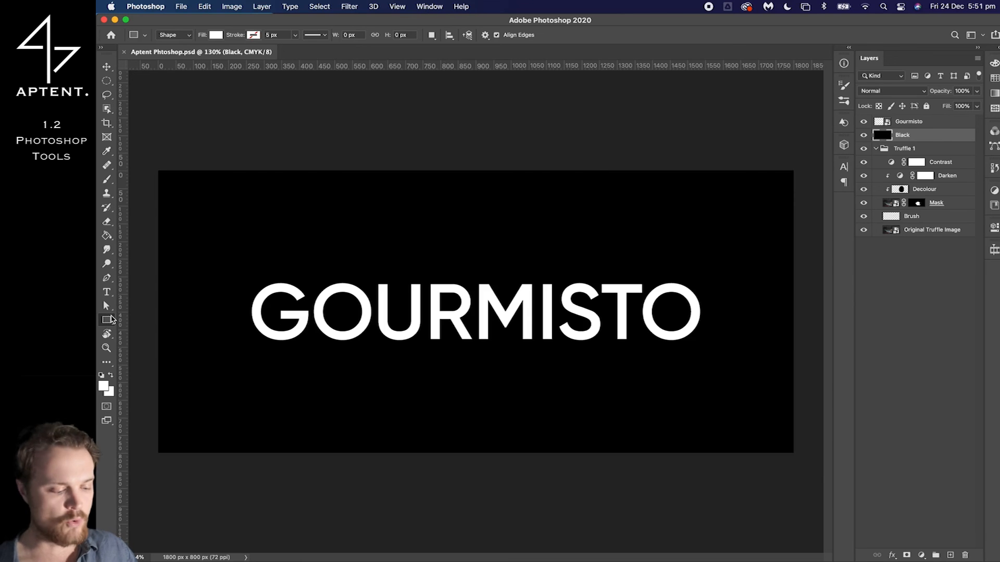
key("v")
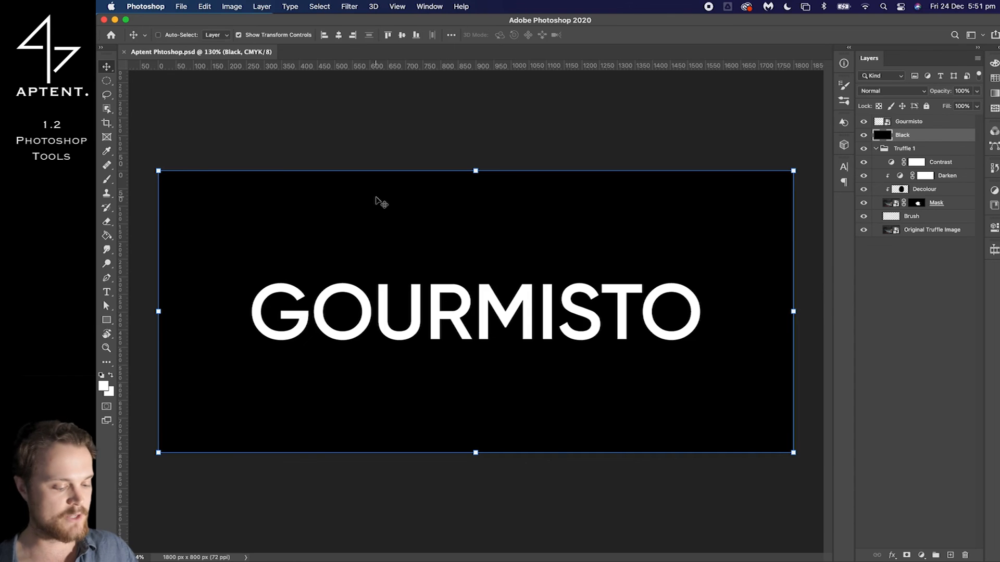
Start a new layer with "name of" entered as its name, and cancel its creation
key("super+shift+n")
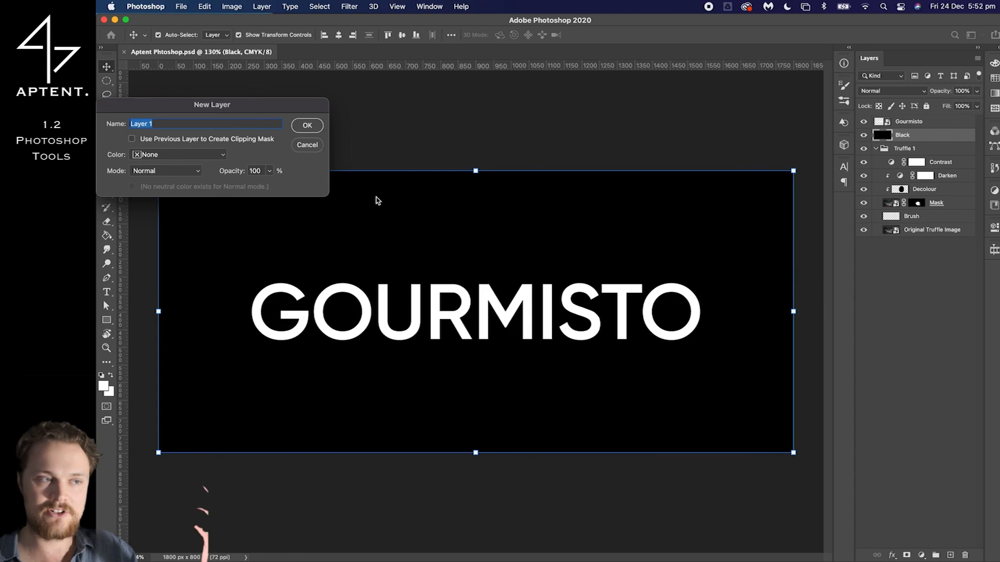
type("name of")
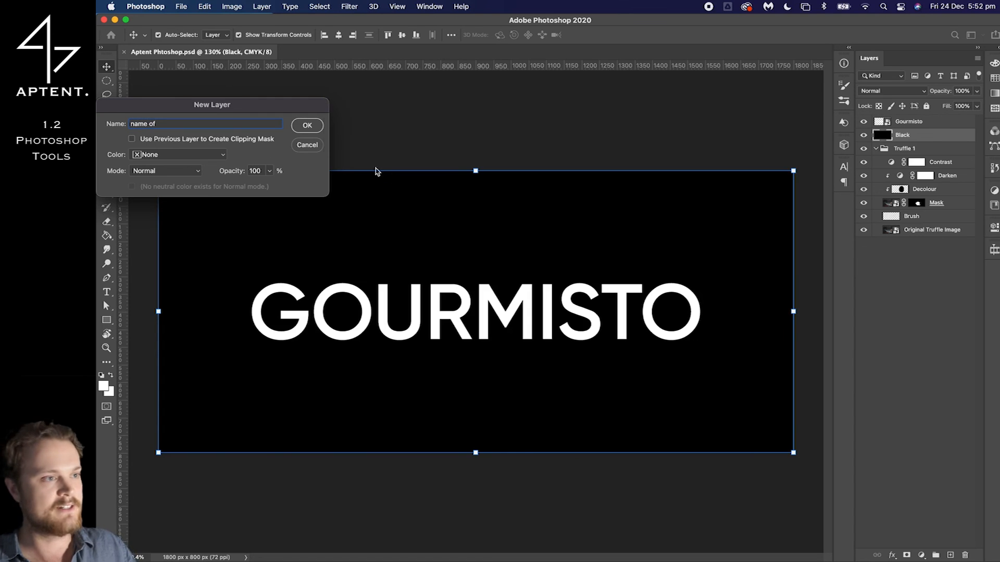
key("Escape")
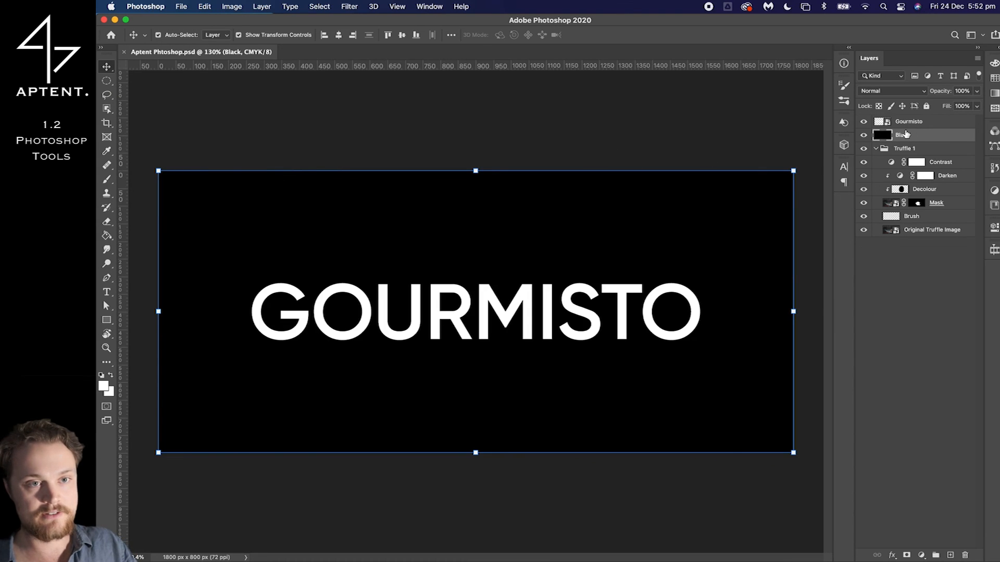
Invert the colours of the Black layer repeatedly, ending on the original black
key("super+i")
key("super+i")
key("super+i")
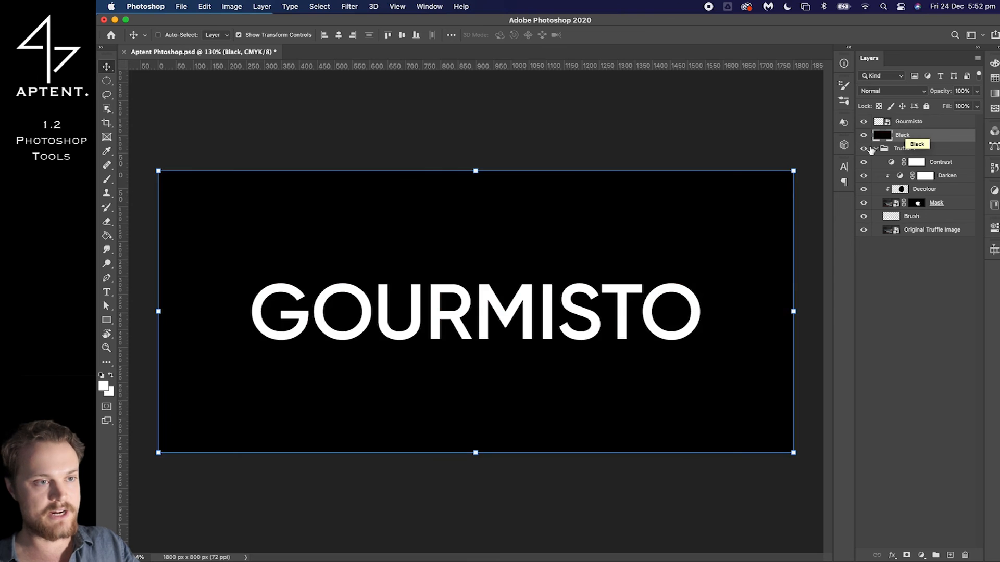
key("super+i")
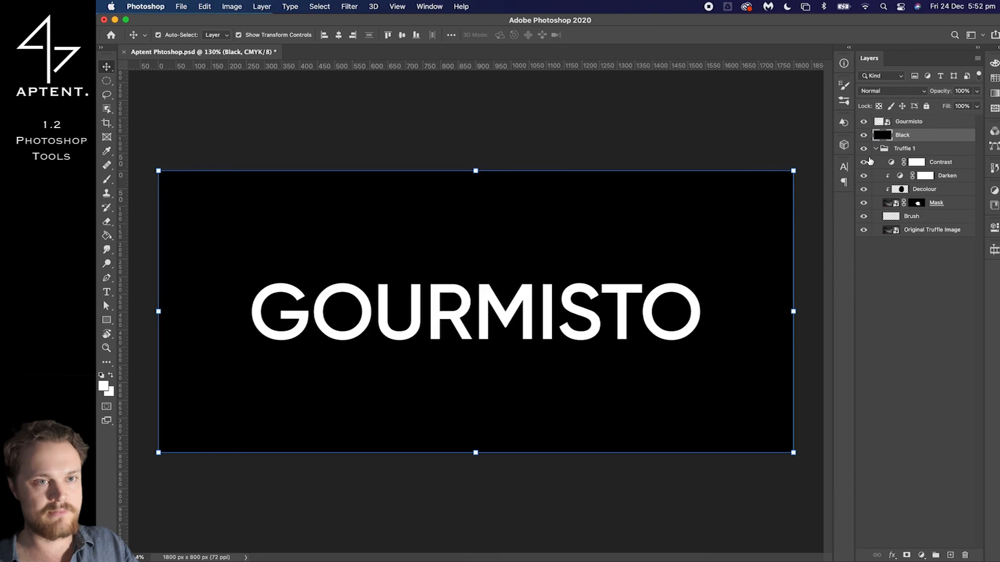
key("super+i")
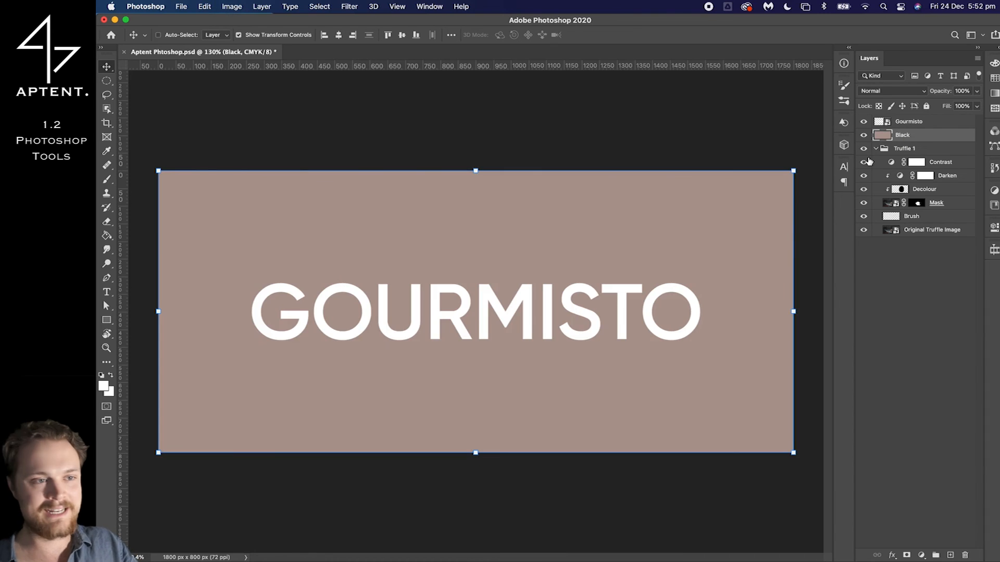
key("super+i")
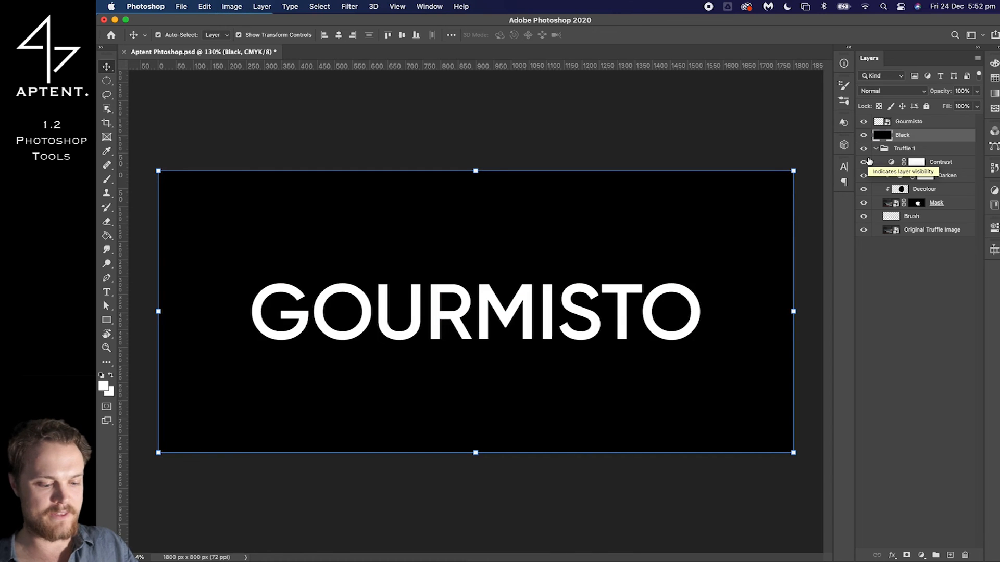
Examine the Canvas Size settings and where the command is listed, leaving the canvas size as it is
key("alt+super+c")
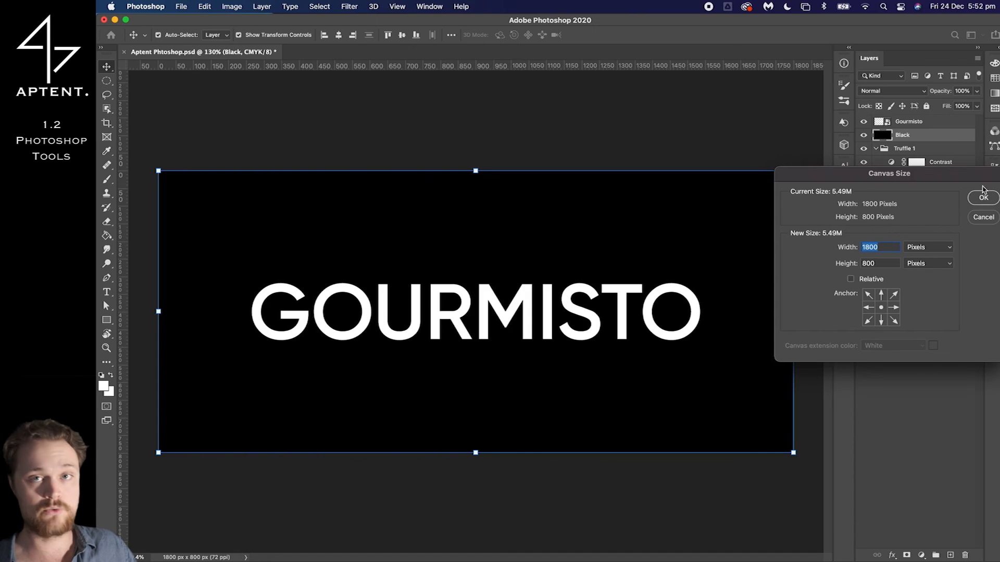
left_click(982, 218)
left_click(194, 8)
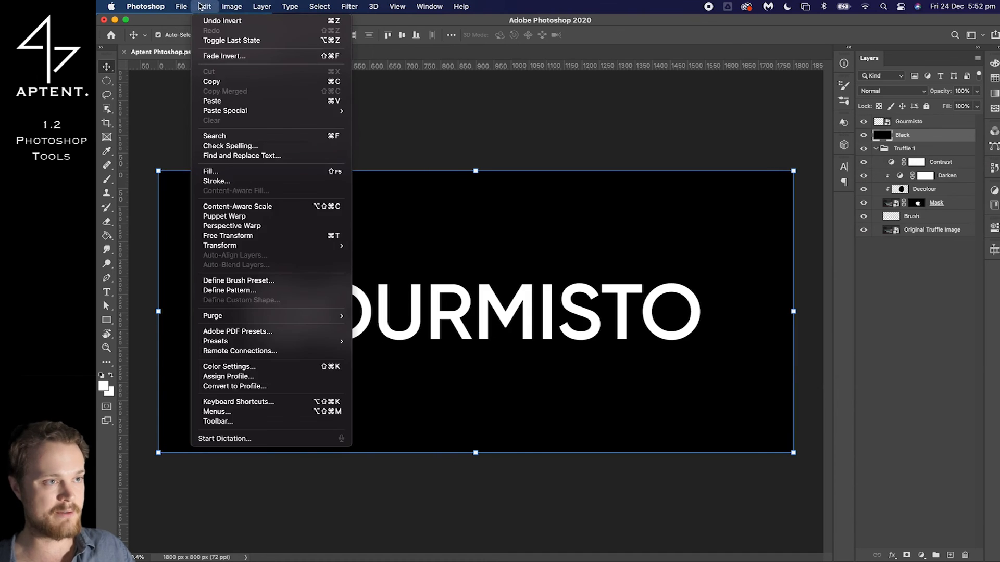
mouse_move(207, 6)
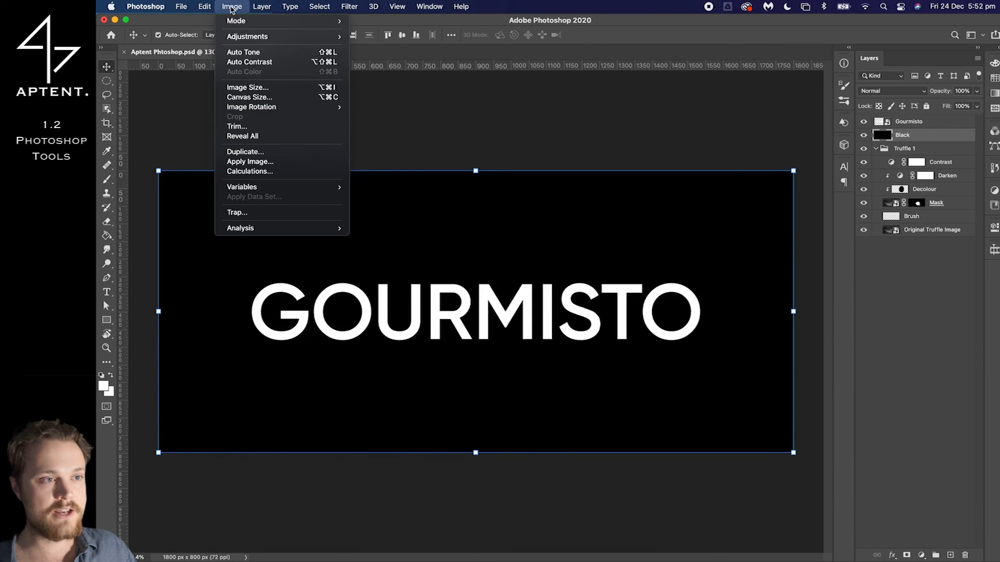
left_click(232, 8)
key("alt+super+c")
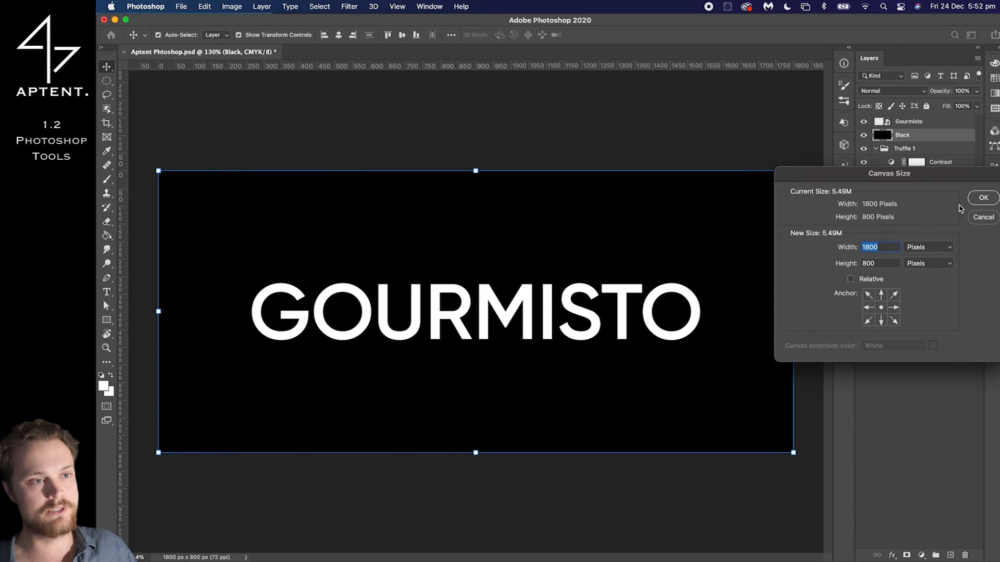
left_click(979, 225)
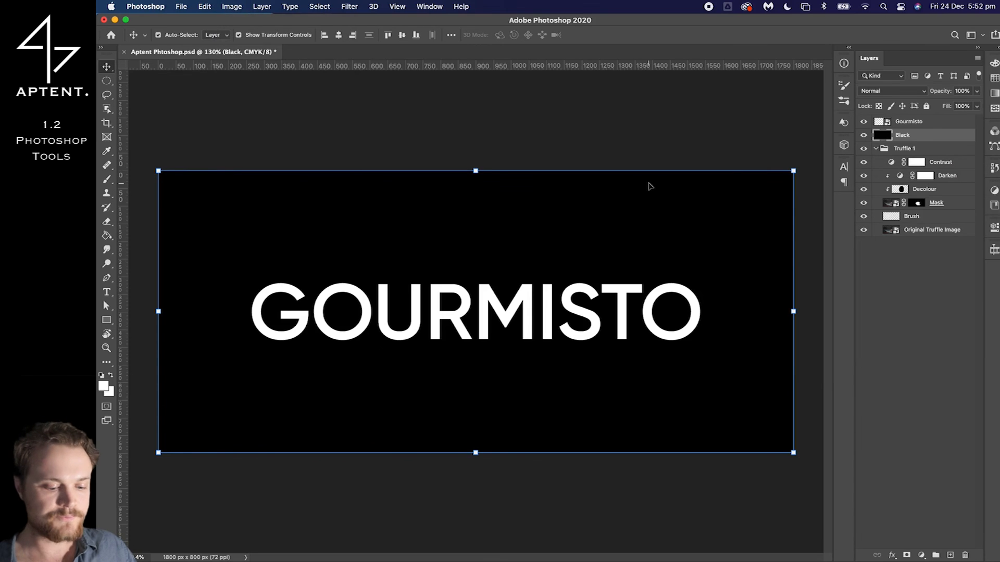
Group the Gourmisto and Black layers together and ungroup them again
left_click(914, 121, "shift")
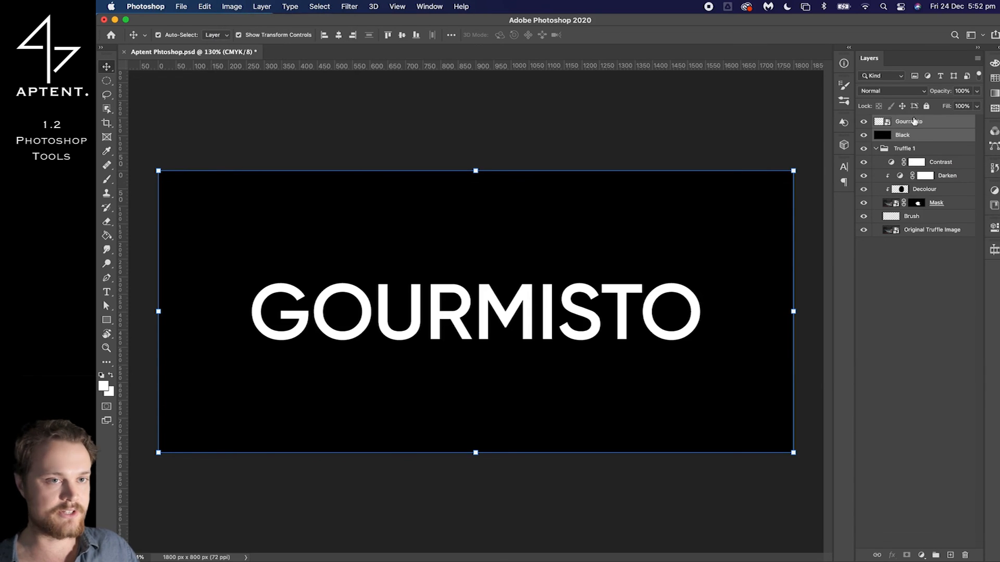
key("super+g")
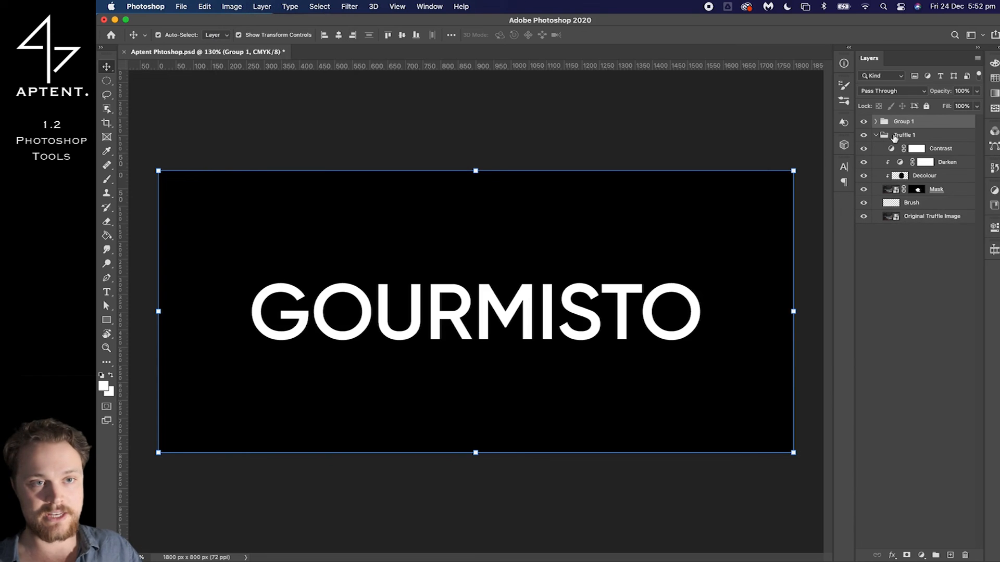
key("shift+super+g")
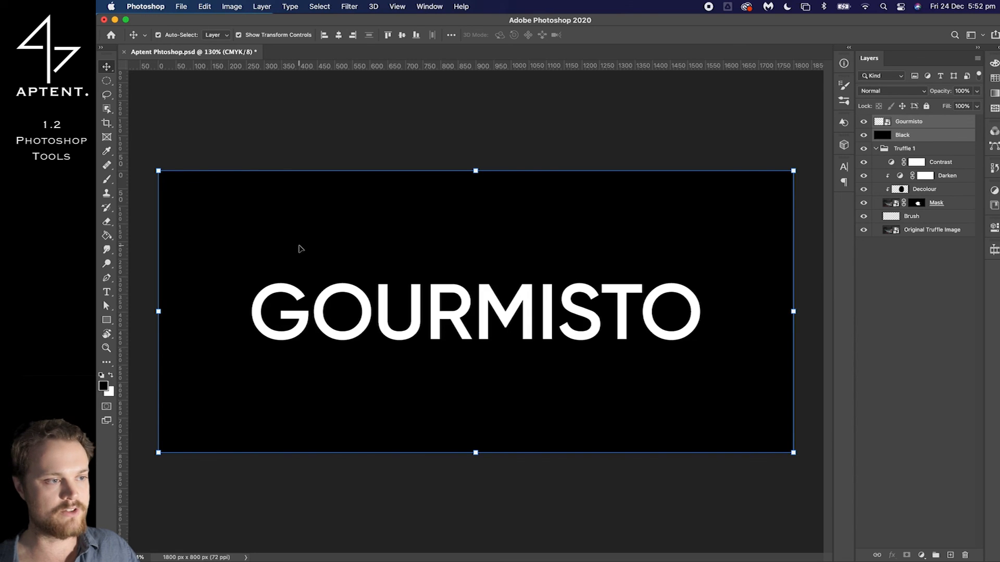
Swap the foreground and background colours, making the foreground white and the background black
key("x")
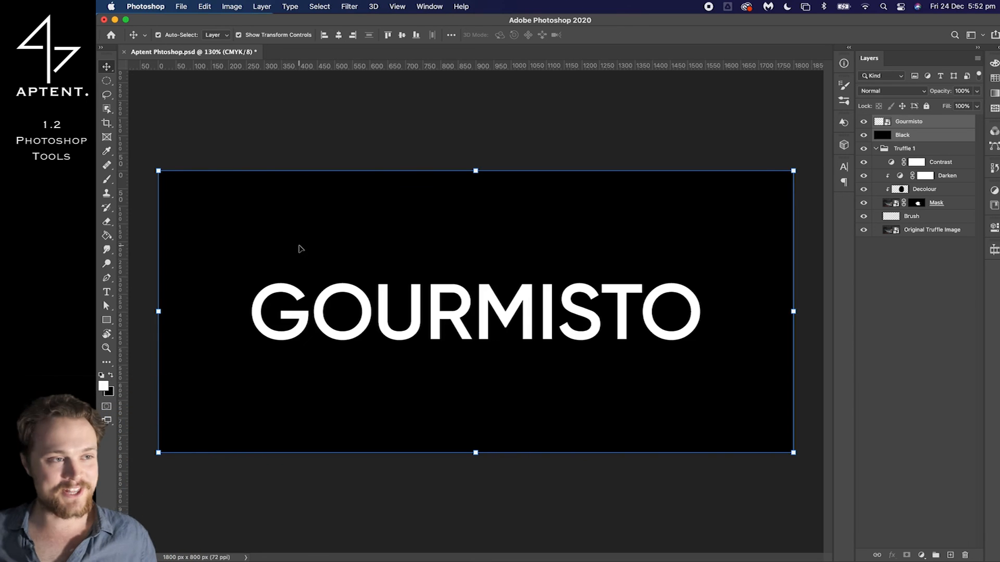